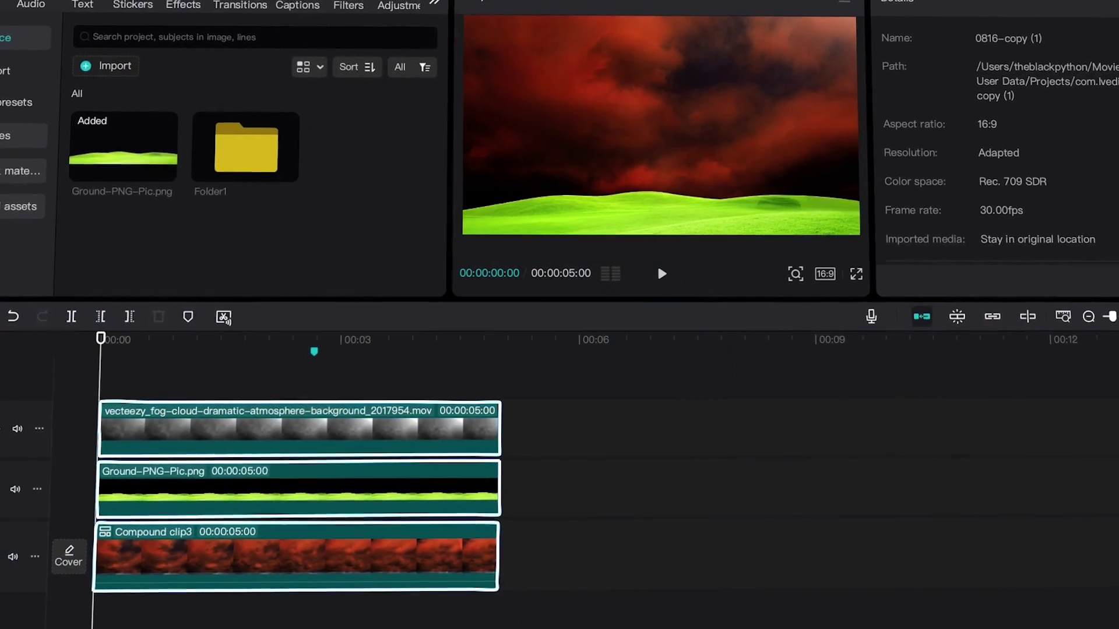
Step: Warm the ground clip (Temp 32, Tint 27), darken its tones, and set the fog to Soft light
{"action": "left_click", "coordinate": [419, 487]}
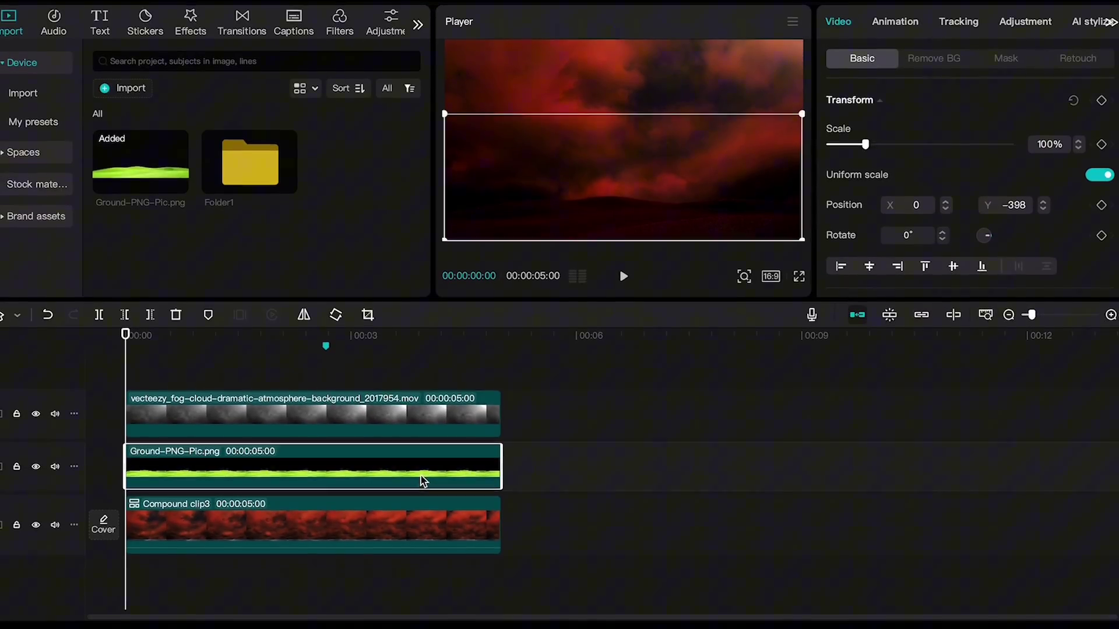
{"action": "left_click", "coordinate": [962, 23]}
{"action": "scroll", "coordinate": [919, 247], "scroll_direction": "down", "scroll_amount": 6}
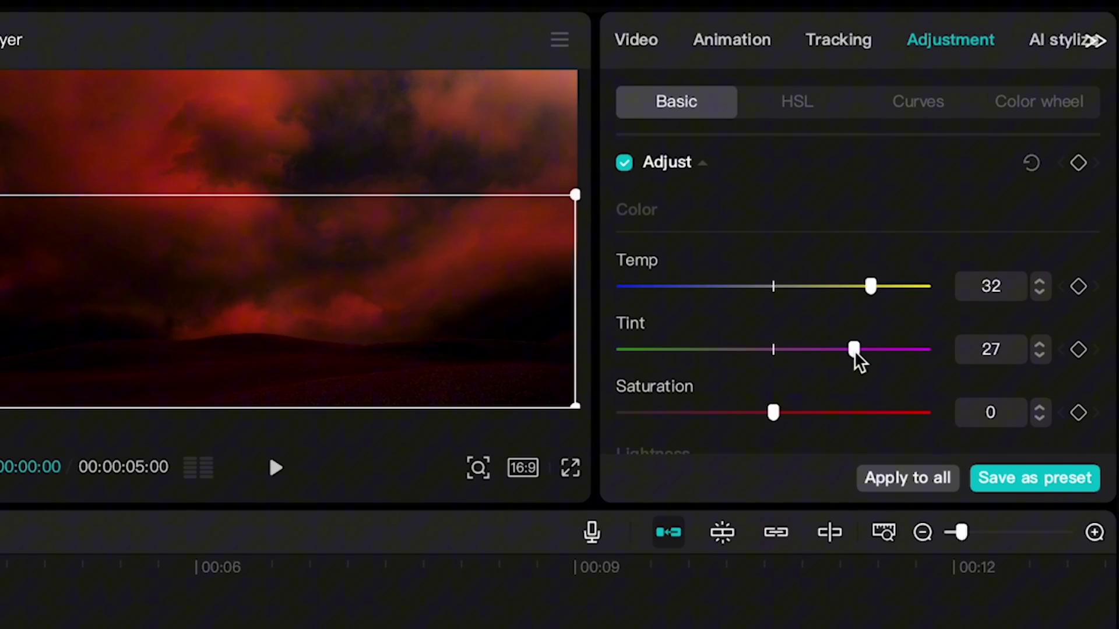
{"action": "scroll", "coordinate": [857, 357], "scroll_direction": "down", "scroll_amount": 5}
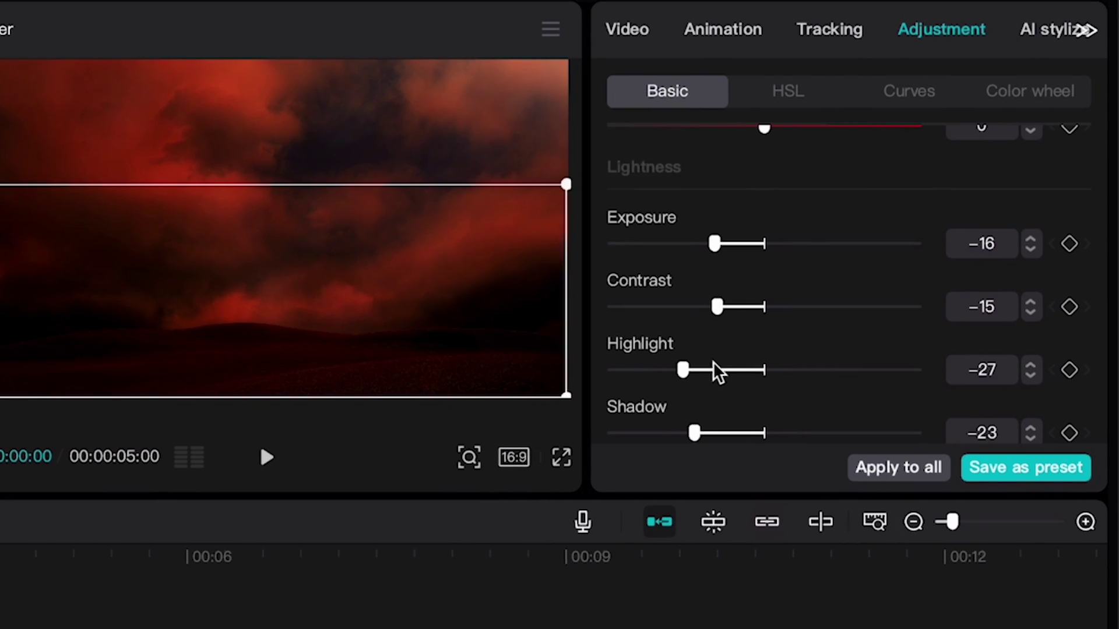
{"action": "scroll", "coordinate": [716, 376], "scroll_direction": "down", "scroll_amount": 4}
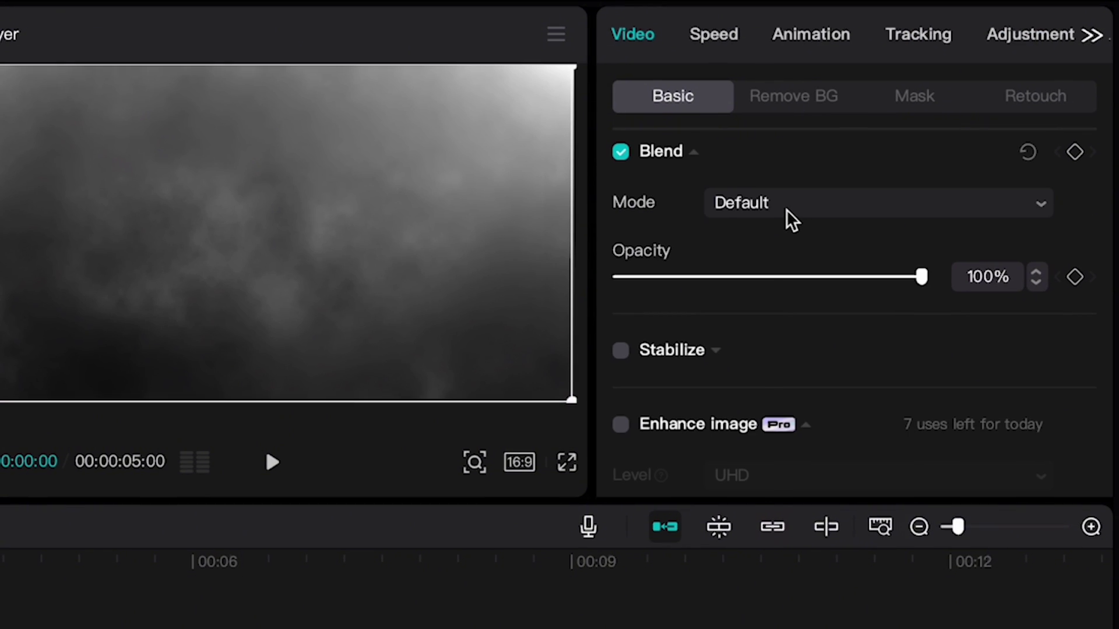
{"action": "left_click", "coordinate": [788, 205]}
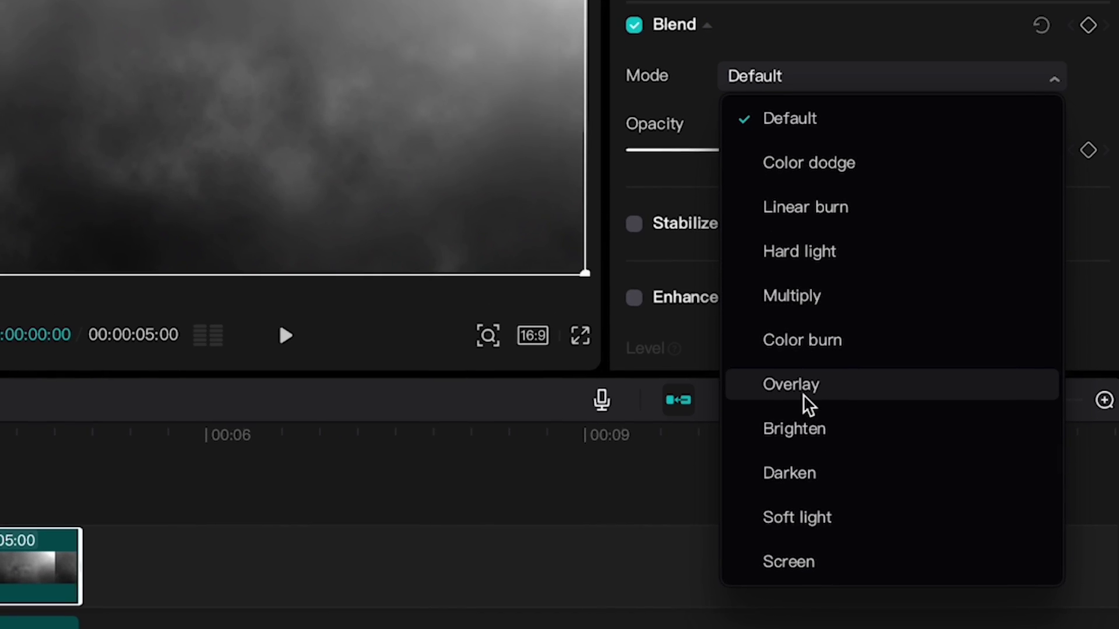
{"action": "left_click", "coordinate": [815, 520]}
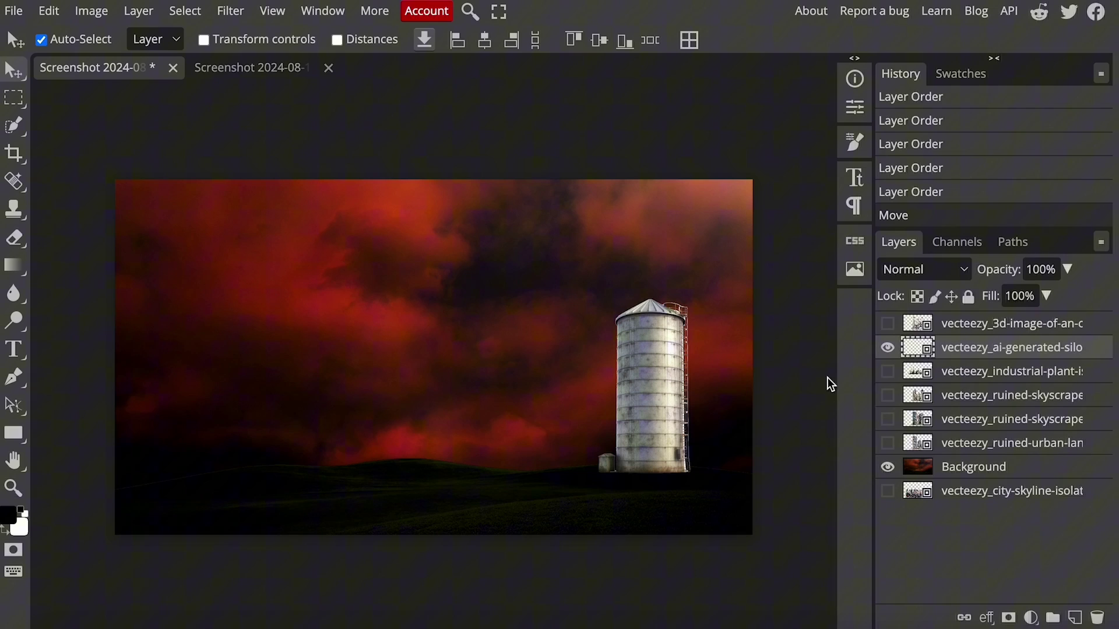
Step: Toggle the industrial plant image's visibility and nudge the silo slightly to the right
{"action": "left_click", "coordinate": [887, 372]}
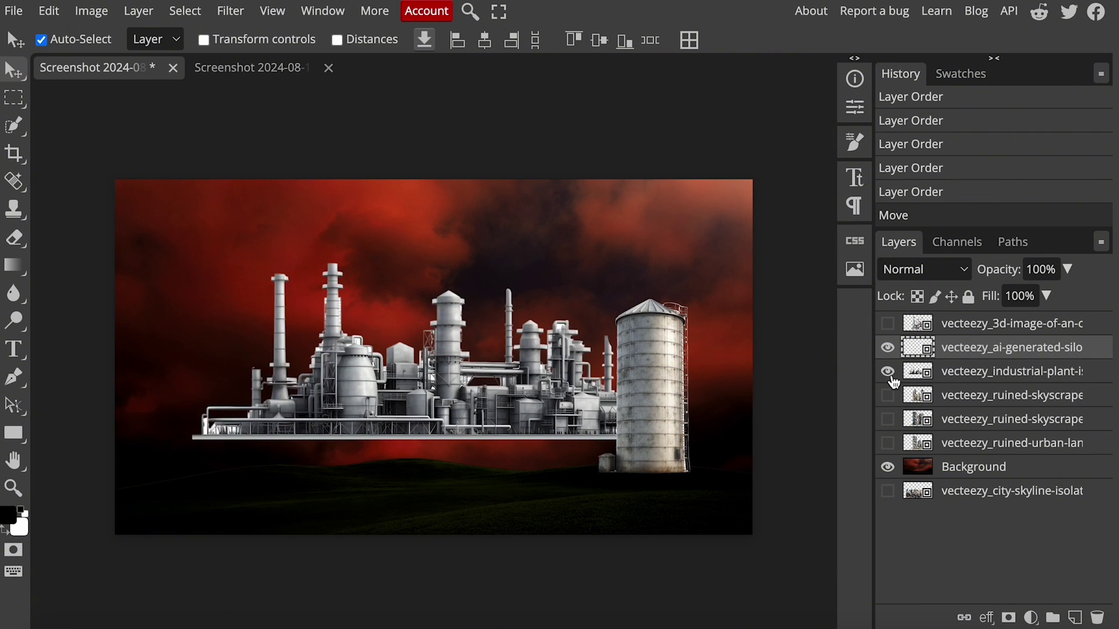
{"action": "left_click", "coordinate": [887, 372]}
{"action": "scroll", "coordinate": [697, 386], "scroll_direction": "up", "scroll_amount": 3}
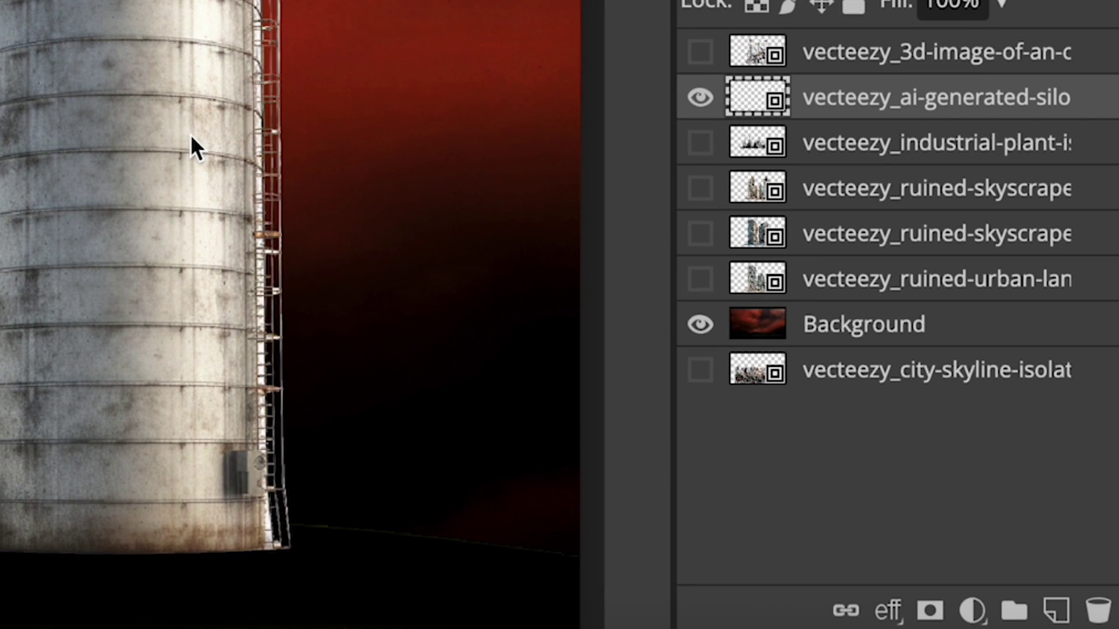
{"action": "left_click_drag", "start_coordinate": [191, 138], "coordinate": [200, 137]}
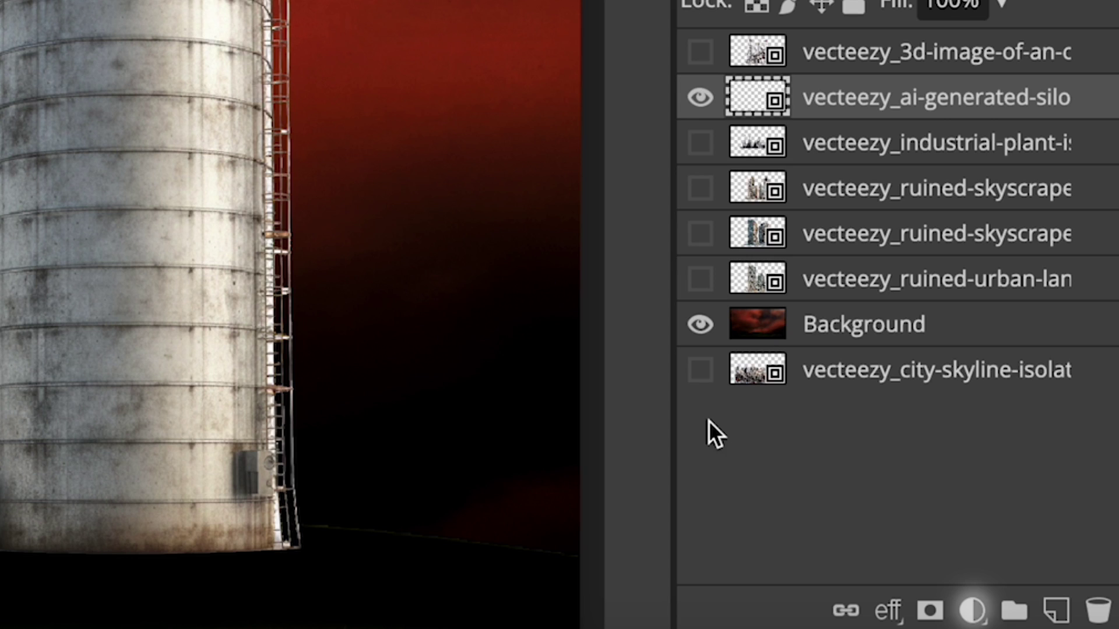
Step: Add a Levels layer clipped to the silo with inputs 81/1.06/220 and output white 194
{"action": "left_click", "coordinate": [972, 610]}
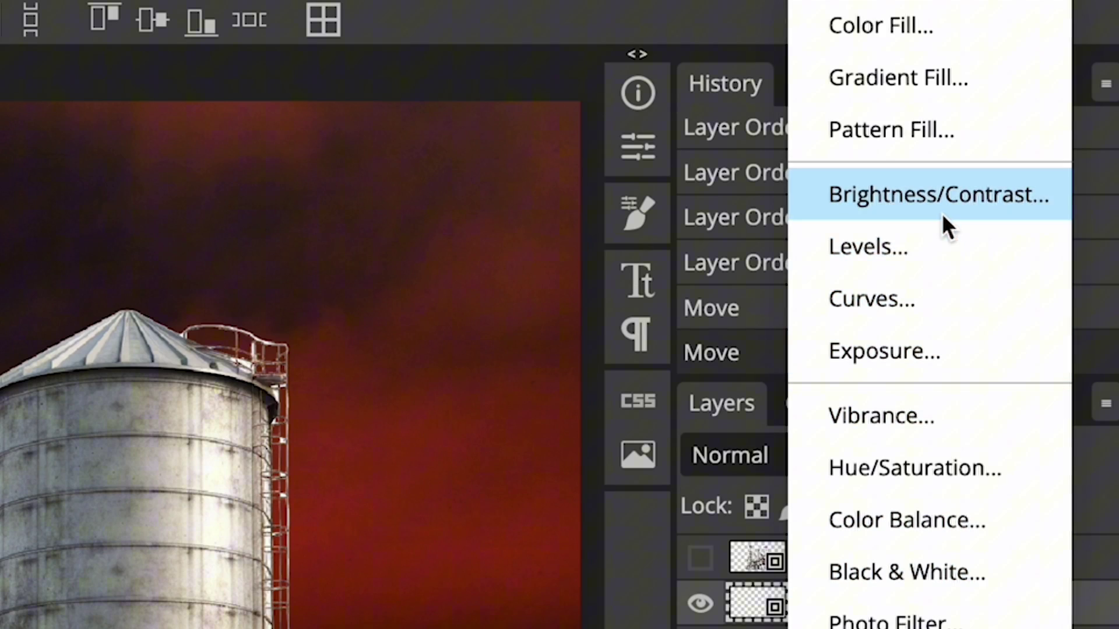
{"action": "left_click", "coordinate": [944, 247]}
{"action": "scroll", "coordinate": [544, 320], "scroll_direction": "down", "scroll_amount": 3}
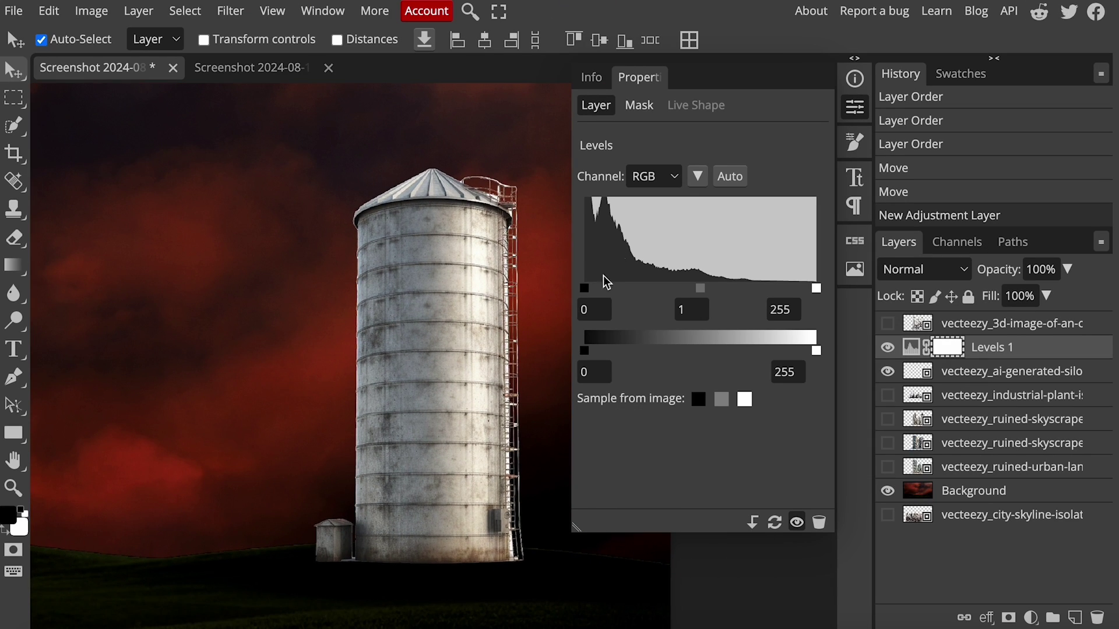
{"action": "left_click_drag", "start_coordinate": [584, 288], "coordinate": [561, 291]}
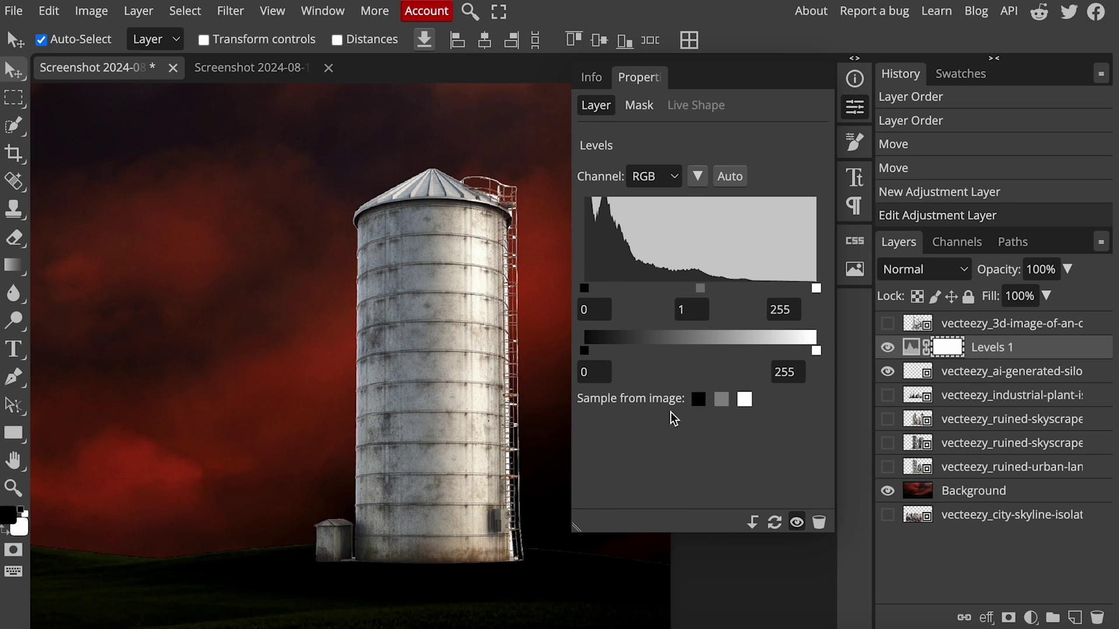
{"action": "left_click", "coordinate": [751, 522]}
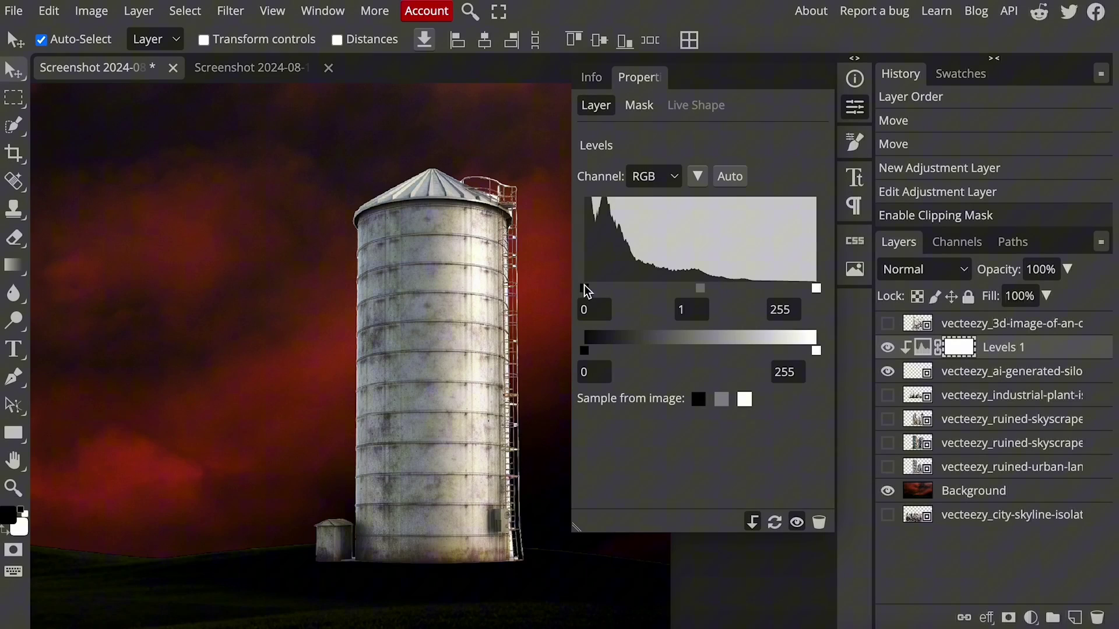
{"action": "left_click_drag", "start_coordinate": [584, 288], "coordinate": [666, 299]}
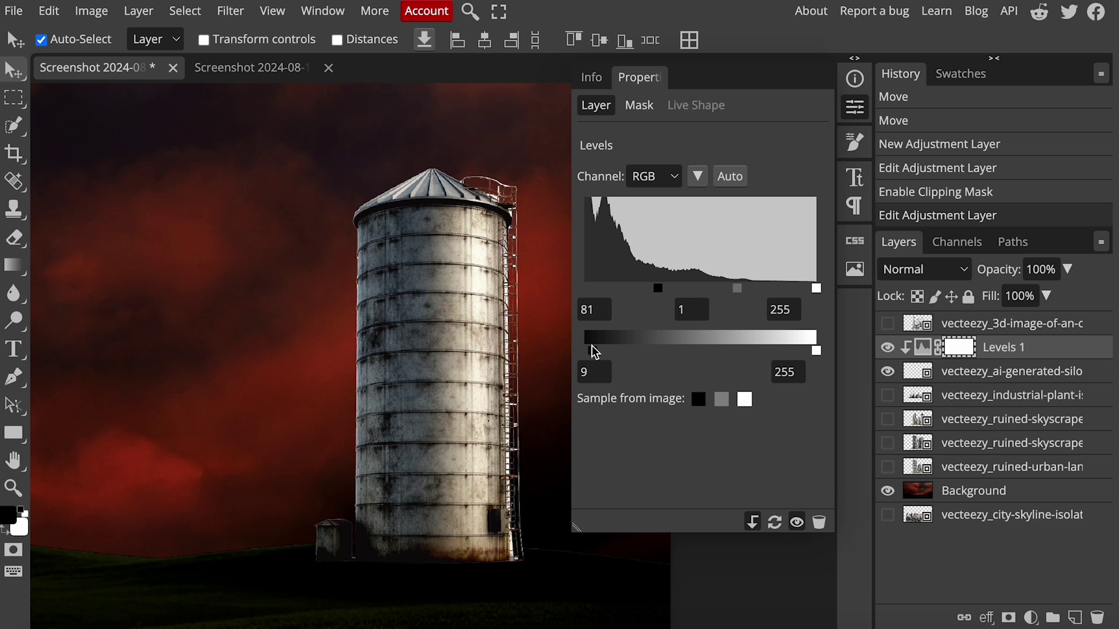
{"action": "left_click_drag", "start_coordinate": [816, 350], "coordinate": [760, 350]}
{"action": "left_click_drag", "start_coordinate": [816, 287], "coordinate": [784, 289]}
{"action": "mouse_move", "coordinate": [721, 288]}
{"action": "left_mouse_down"}
{"action": "mouse_move", "coordinate": [704, 290]}
{"action": "mouse_move", "coordinate": [724, 292]}
{"action": "left_mouse_up"}
Step: Add a Curves adjustment for the silo and pull the midpoint down to darken it
{"action": "left_click", "coordinate": [1030, 617]}
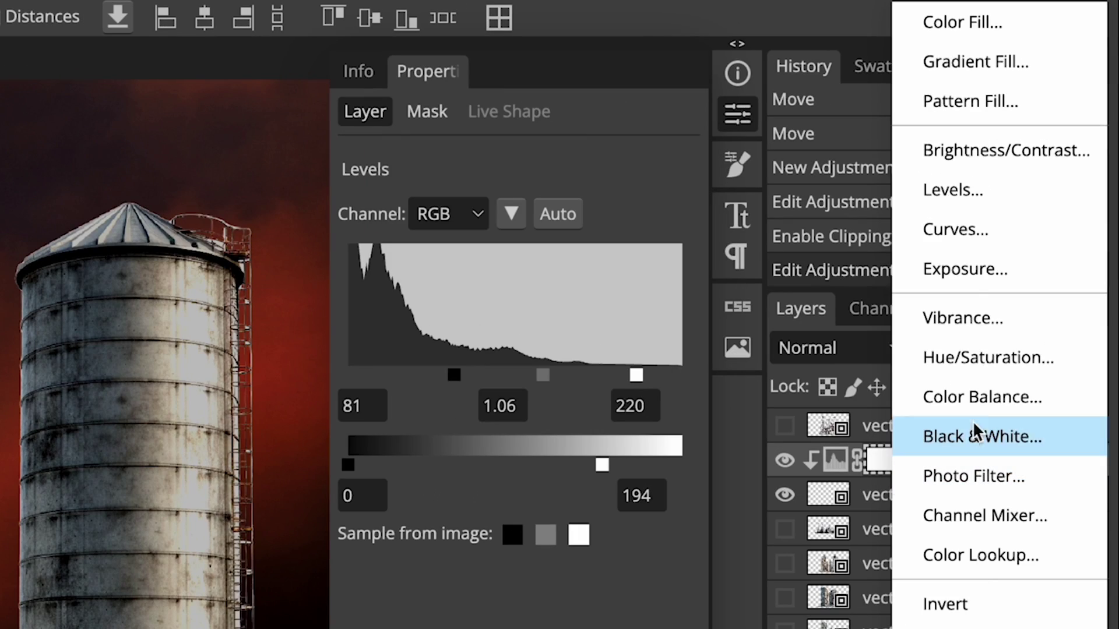
{"action": "left_click", "coordinate": [1007, 184]}
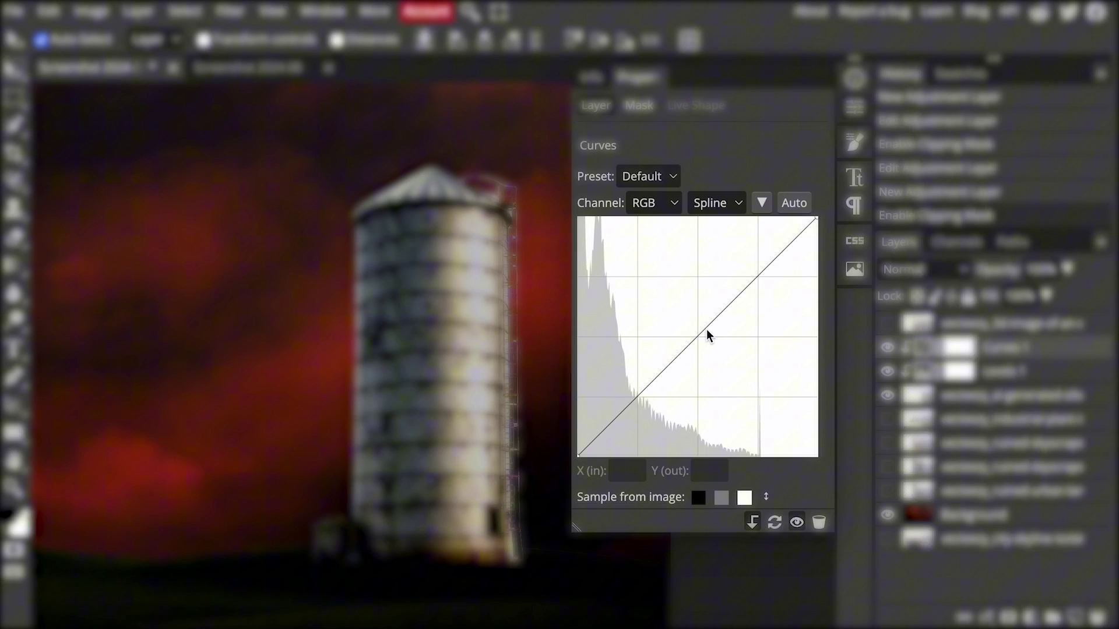
{"action": "left_click", "coordinate": [515, 441]}
{"action": "left_click_drag", "start_coordinate": [700, 331], "coordinate": [716, 345]}
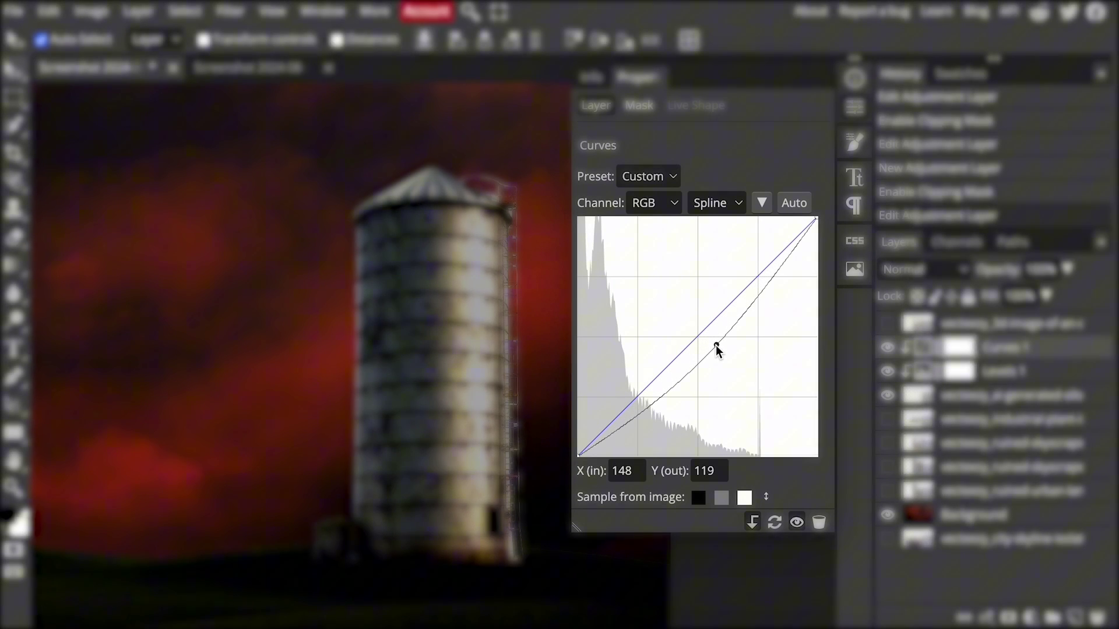
Step: Add a Color Balance adjustment tinting the silo rust-red, then select the silo's adjustment layers
{"action": "left_click", "coordinate": [1029, 616]}
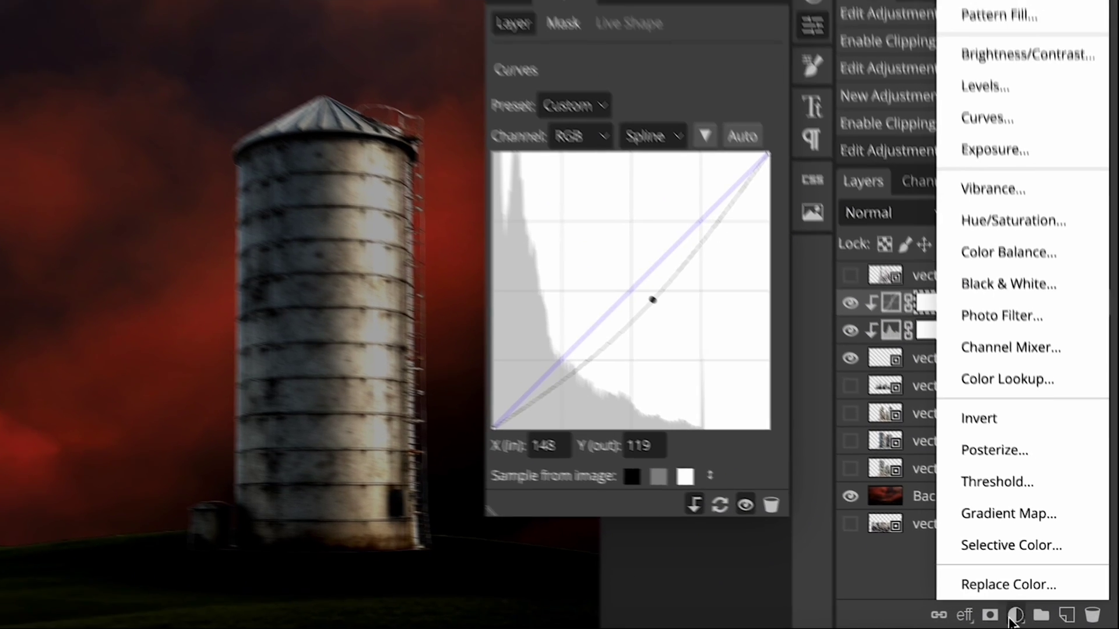
{"action": "left_click", "coordinate": [1046, 252]}
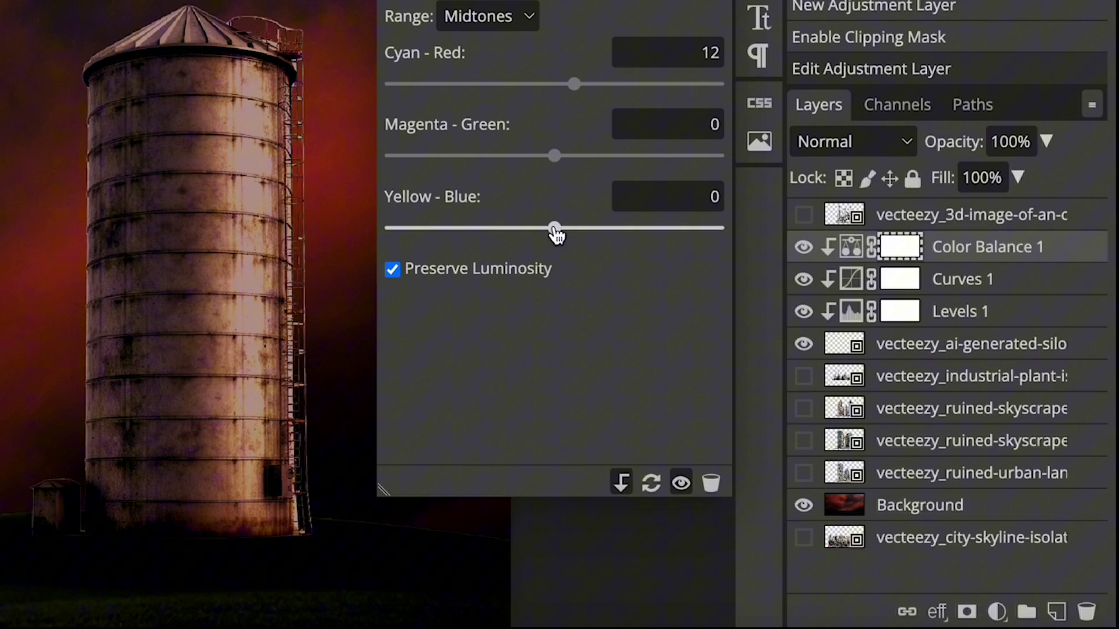
{"action": "left_click_drag", "start_coordinate": [557, 233], "coordinate": [537, 228]}
{"action": "left_click", "coordinate": [487, 15]}
{"action": "left_click", "coordinate": [487, 76]}
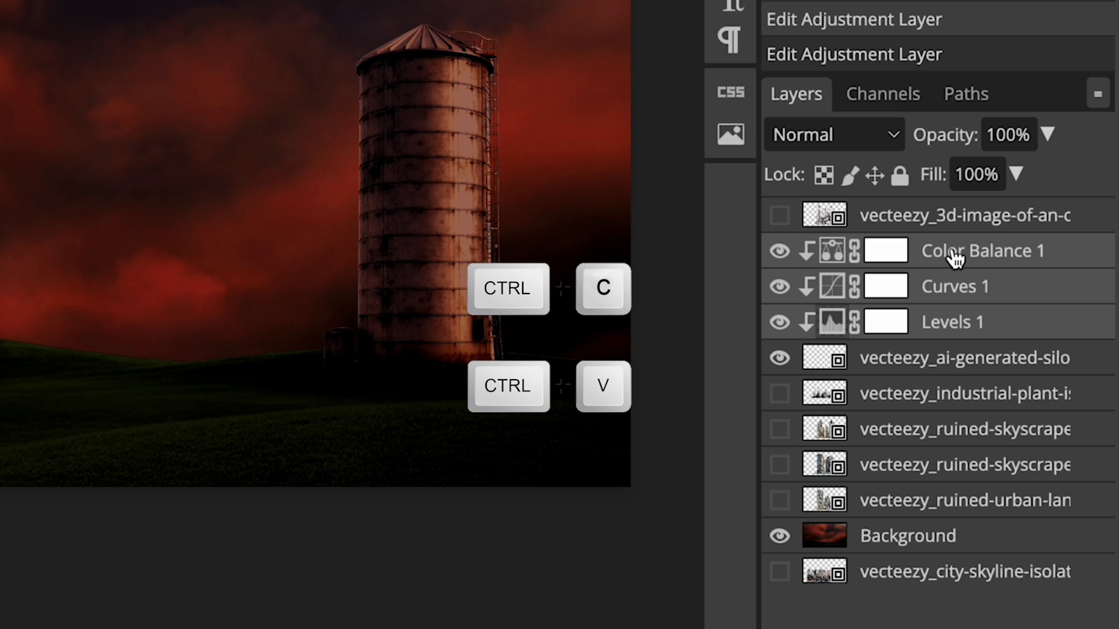
Step: Show the industrial plant layer and paste copies of the silo adjustments onto it
{"action": "left_click", "coordinate": [781, 395]}
{"action": "left_click", "coordinate": [860, 394]}
{"action": "key", "text": "ctrl+v"}
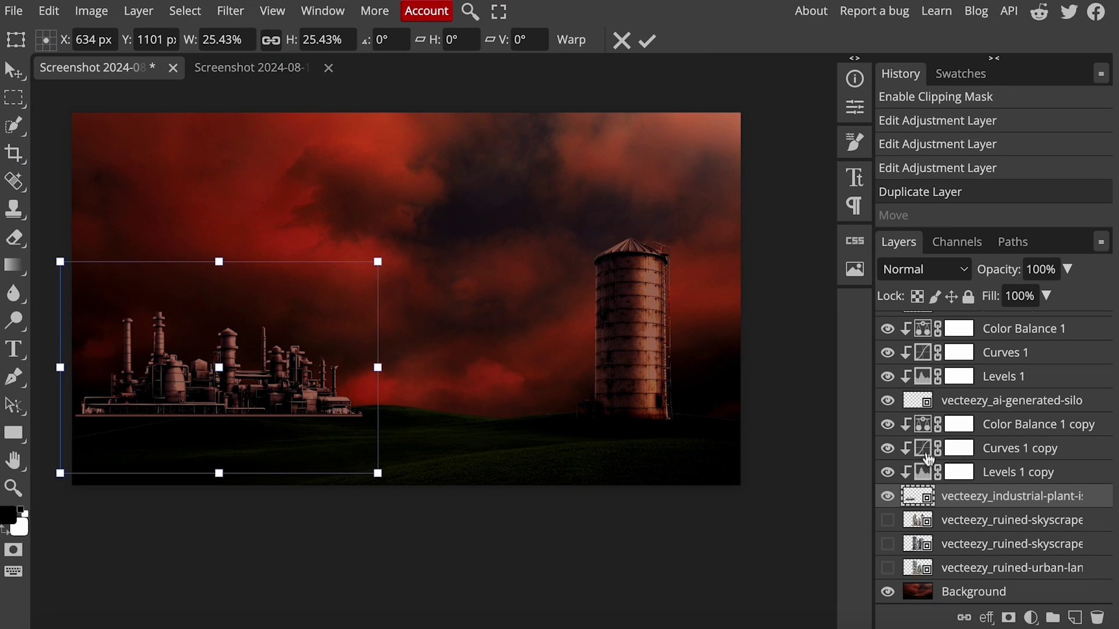
{"action": "left_click", "coordinate": [915, 471]}
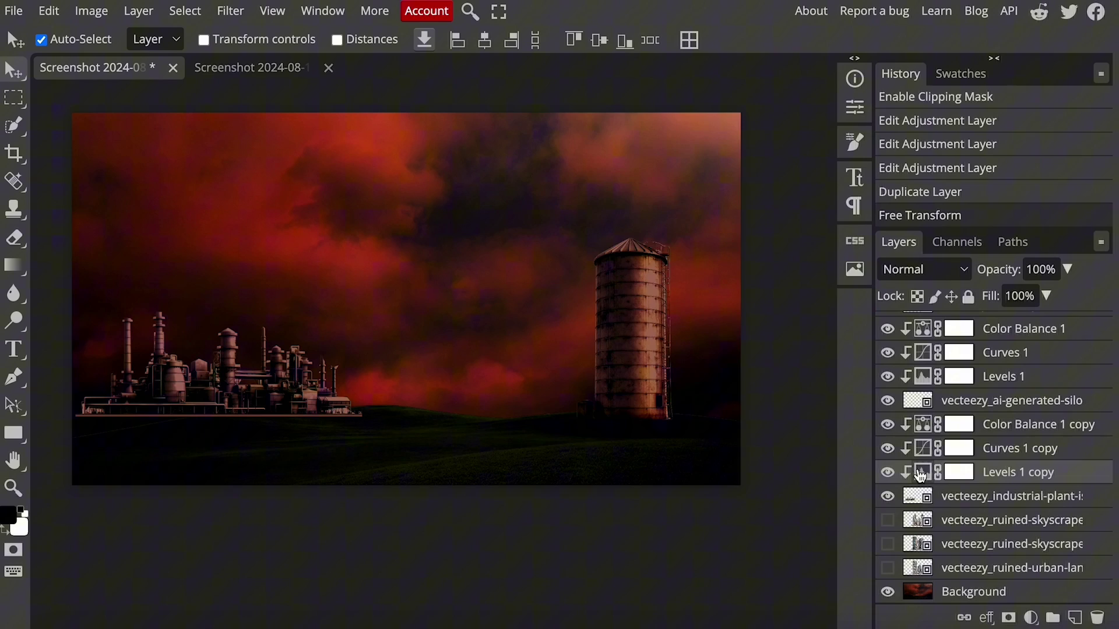
{"action": "left_click", "coordinate": [919, 474]}
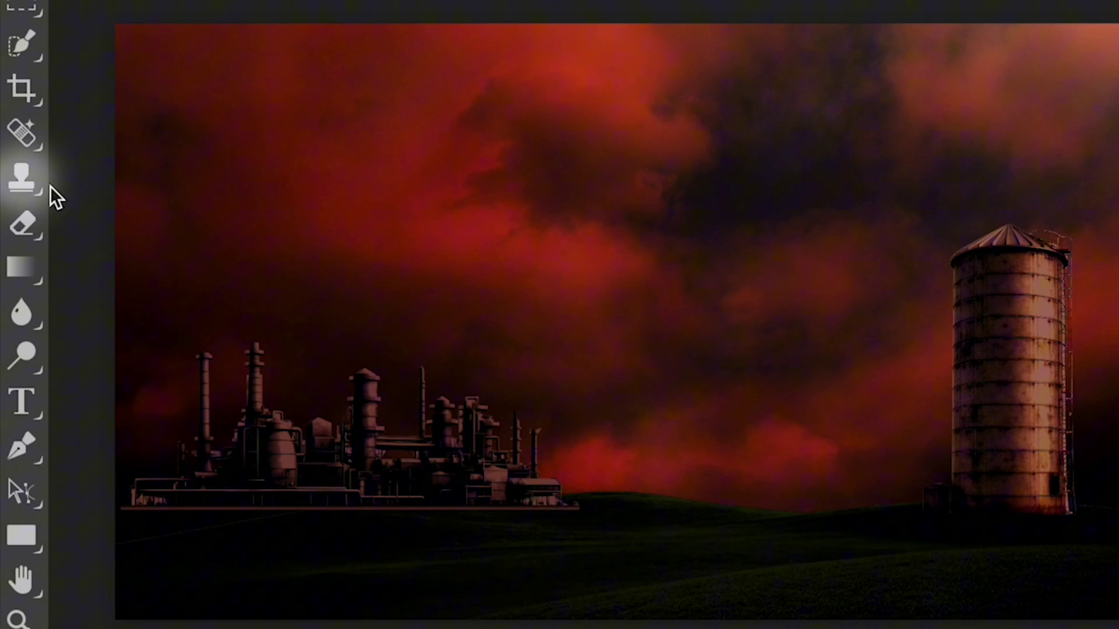
Step: Set up a soft round Brush at 223 px and 87% opacity
{"action": "right_click", "coordinate": [40, 192]}
{"action": "left_click", "coordinate": [117, 180]}
{"action": "left_click", "coordinate": [92, 63]}
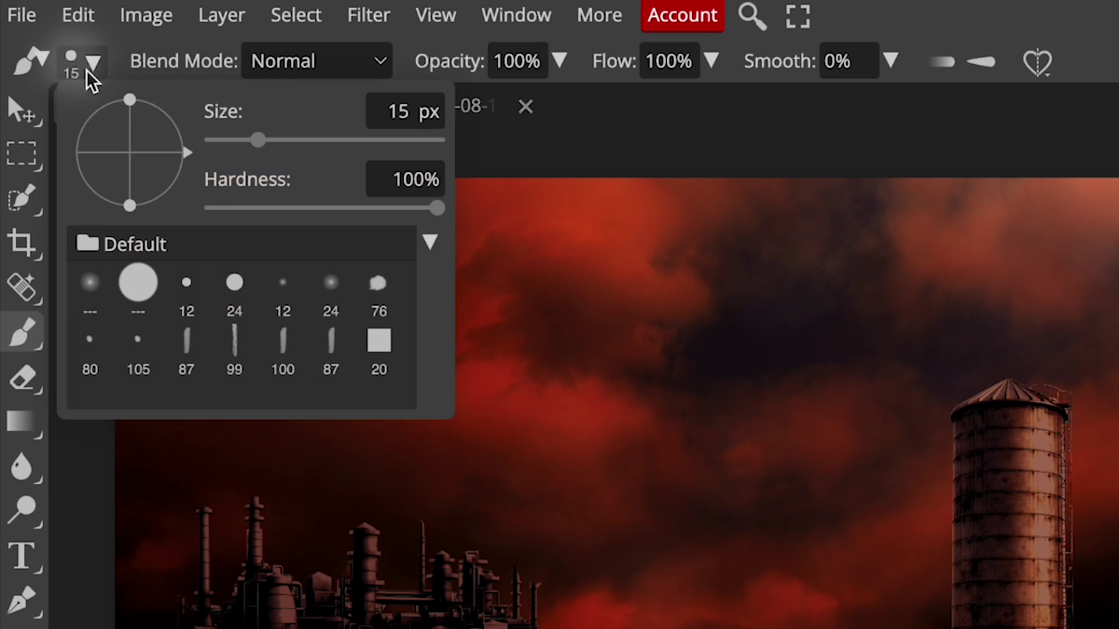
{"action": "left_click", "coordinate": [90, 284]}
{"action": "left_click", "coordinate": [341, 141]}
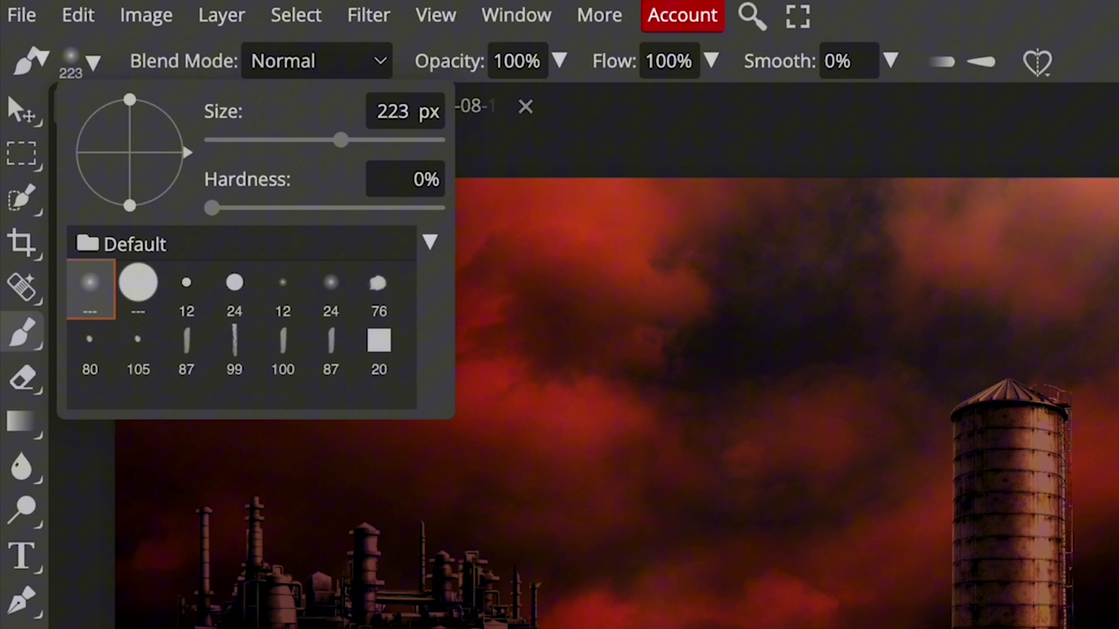
{"action": "left_click_drag", "start_coordinate": [560, 60], "coordinate": [545, 111]}
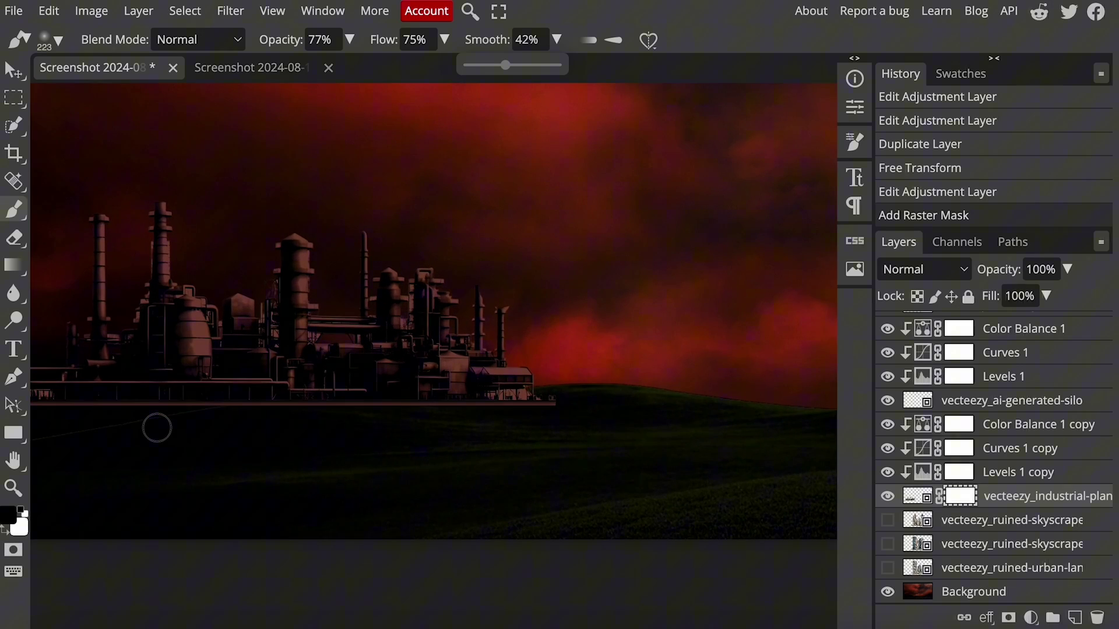
Step: Switch the painting colour to white for blending the plant's layer mask
{"action": "scroll", "coordinate": [467, 419], "scroll_direction": "down", "scroll_amount": 5}
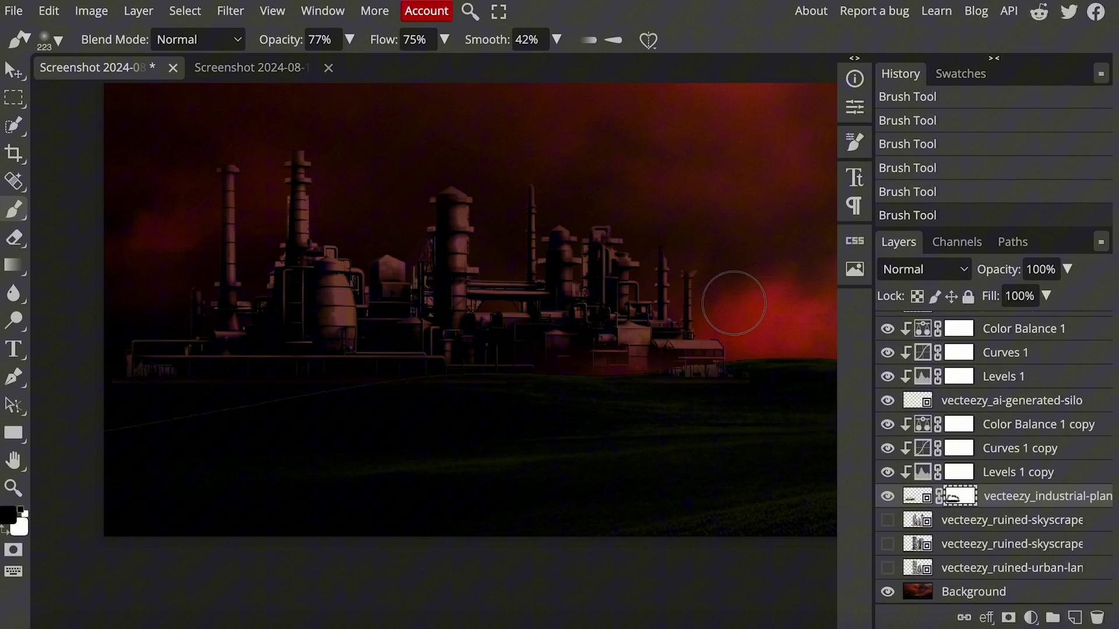
{"action": "scroll", "coordinate": [265, 502], "scroll_direction": "down", "scroll_amount": 3}
{"action": "scroll", "coordinate": [72, 497], "scroll_direction": "up", "scroll_amount": 3}
{"action": "left_click", "coordinate": [8, 514]}
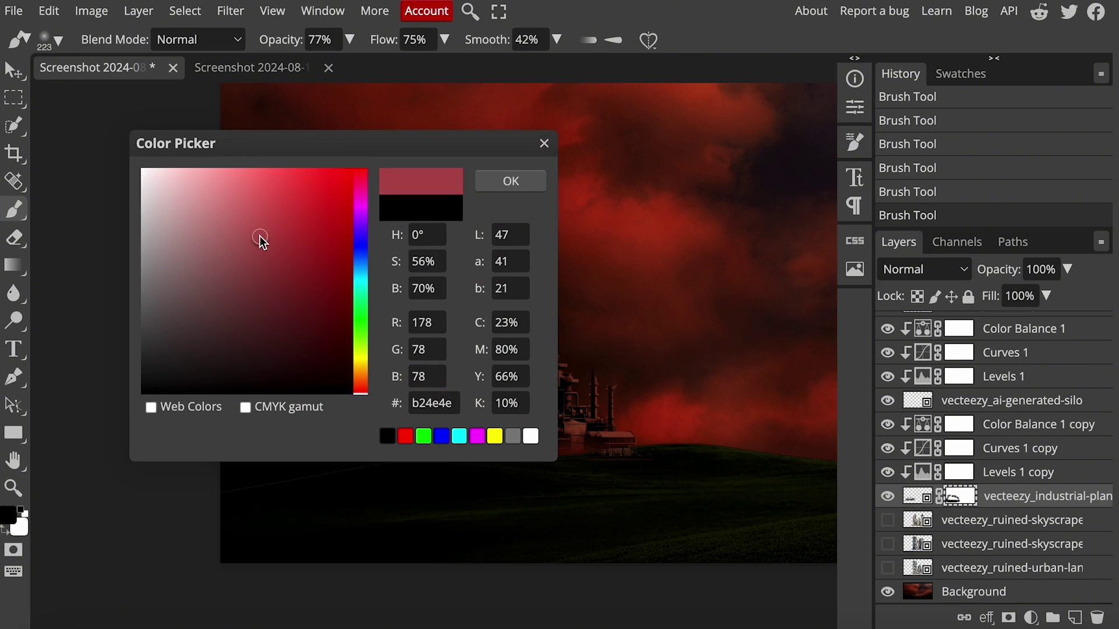
{"action": "key", "text": "Return"}
{"action": "left_click", "coordinate": [58, 39]}
{"action": "scroll", "coordinate": [791, 392], "scroll_direction": "up", "scroll_amount": 5}
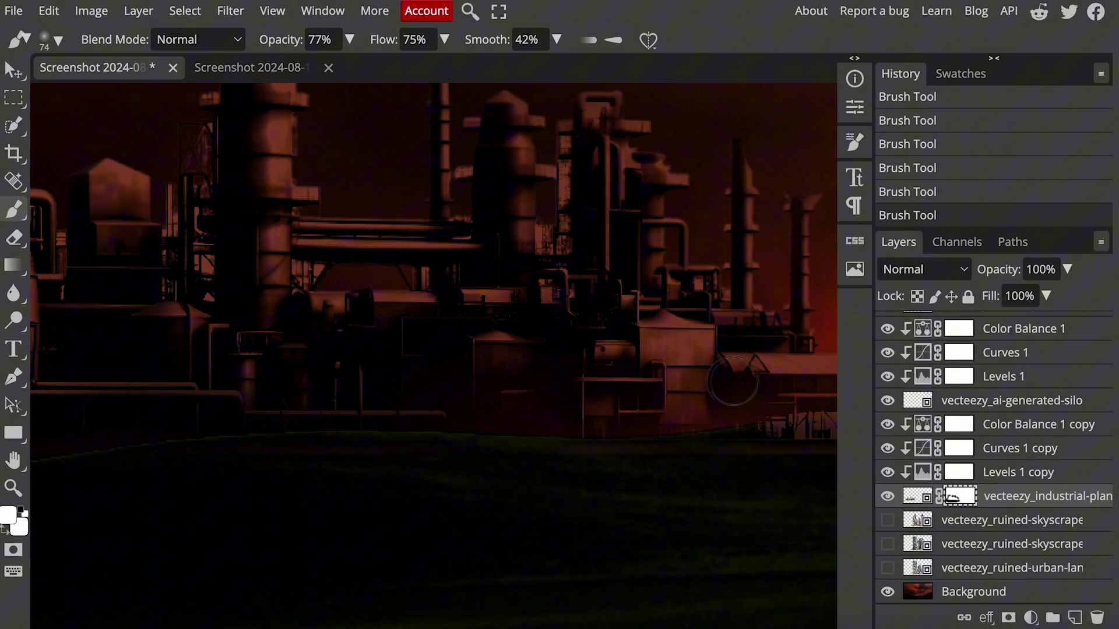
{"action": "scroll", "coordinate": [791, 392], "scroll_direction": "down", "scroll_amount": 5}
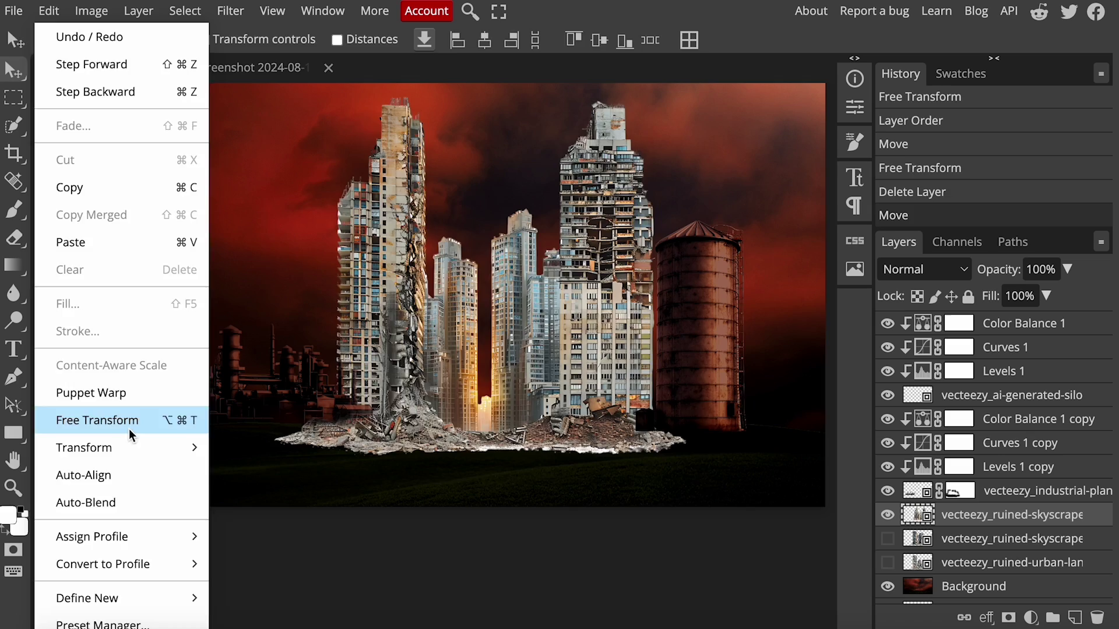
Step: Group the top two layer sets into folders named 1 and 2
{"action": "left_click", "coordinate": [128, 425]}
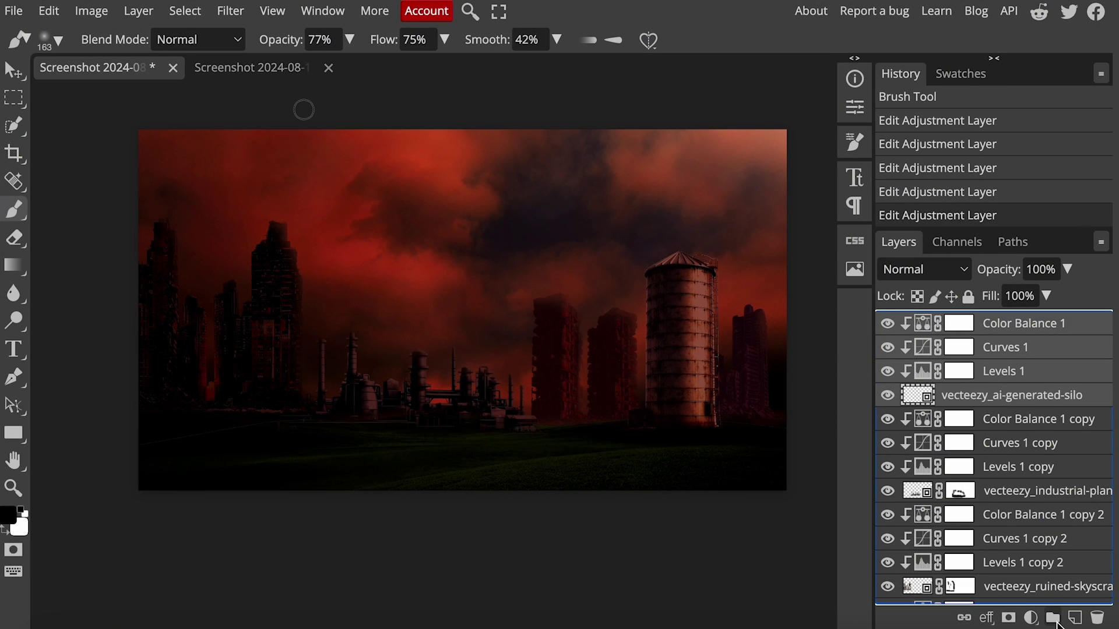
{"action": "left_click", "coordinate": [1054, 619]}
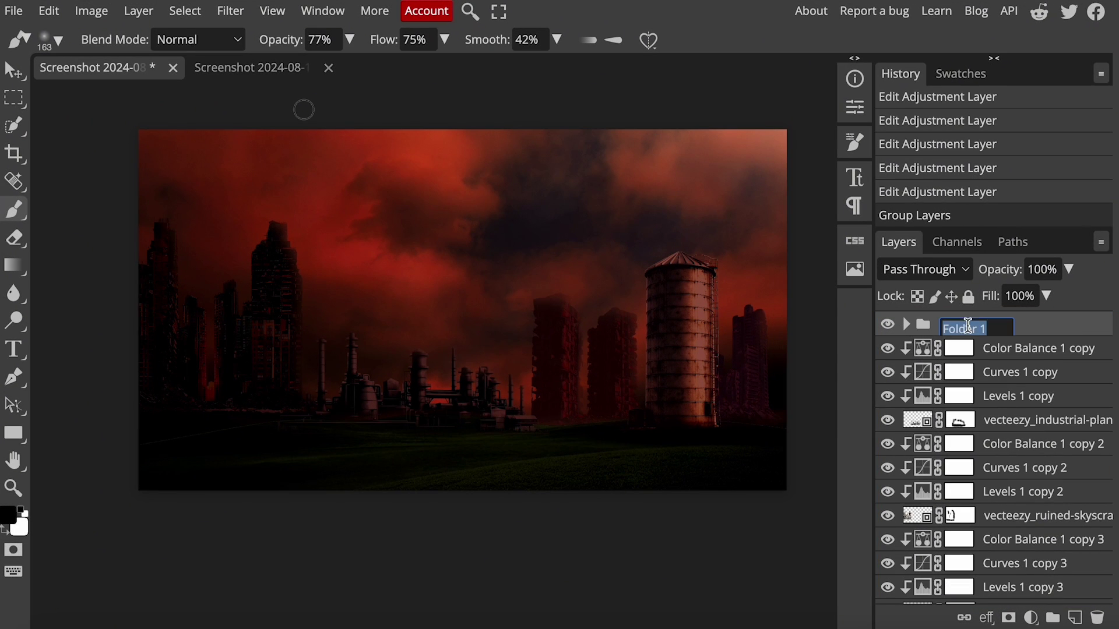
{"action": "type", "text": "1"}
{"action": "key", "text": "Return"}
{"action": "key", "text": "ctrl+g"}
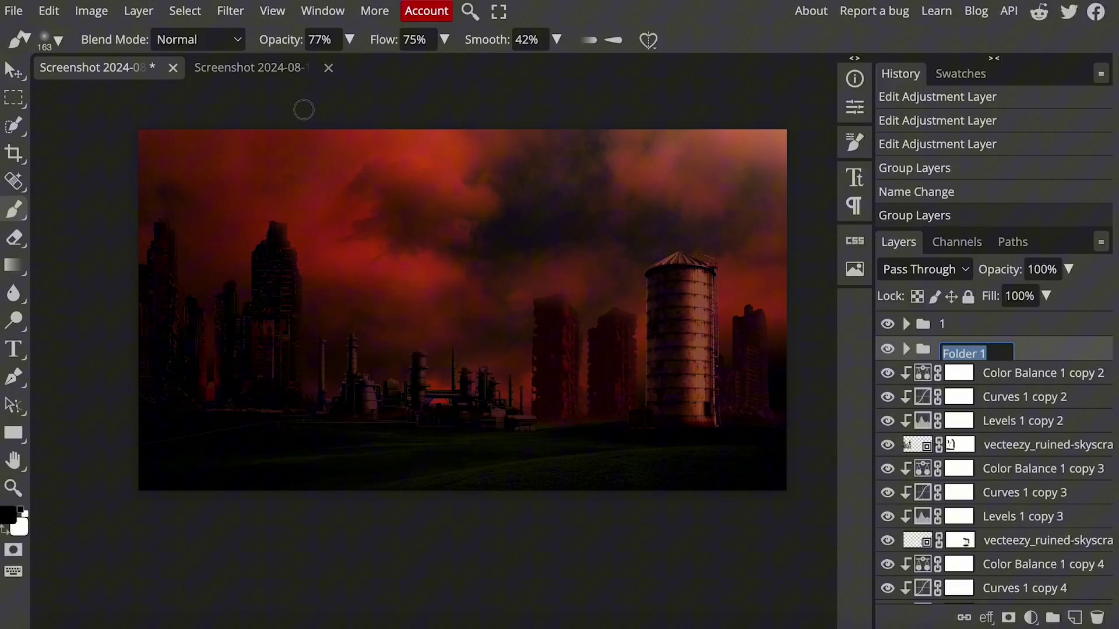
{"action": "type", "text": "2"}
{"action": "key", "text": "Return"}
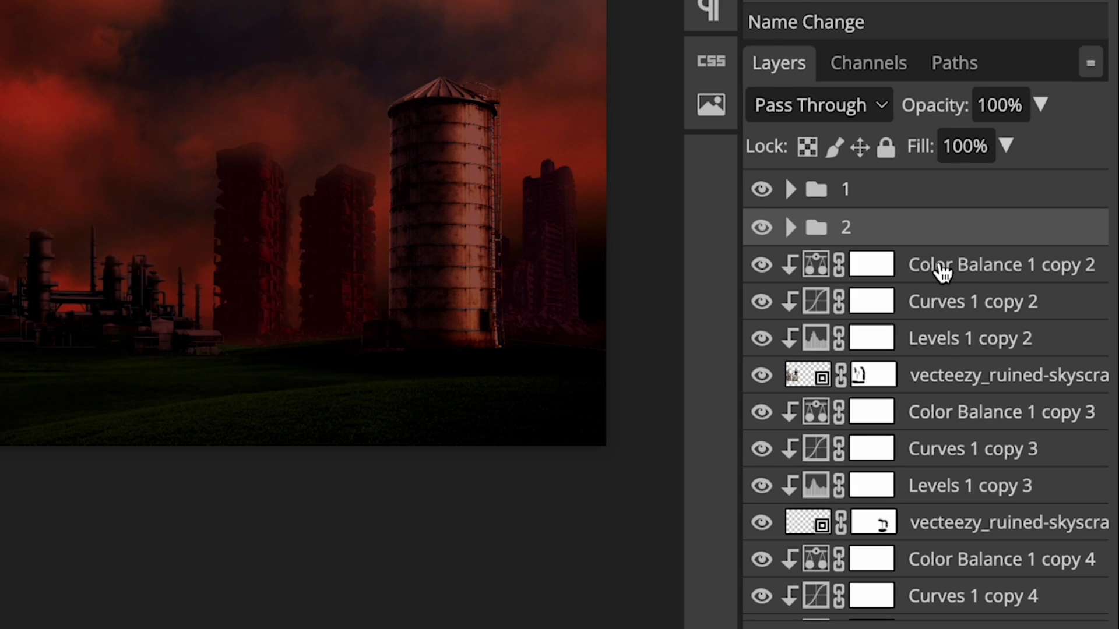
Step: Group the skyscraper layers into folder 3 and the copy 4 layers into folder 4
{"action": "left_click", "coordinate": [941, 271]}
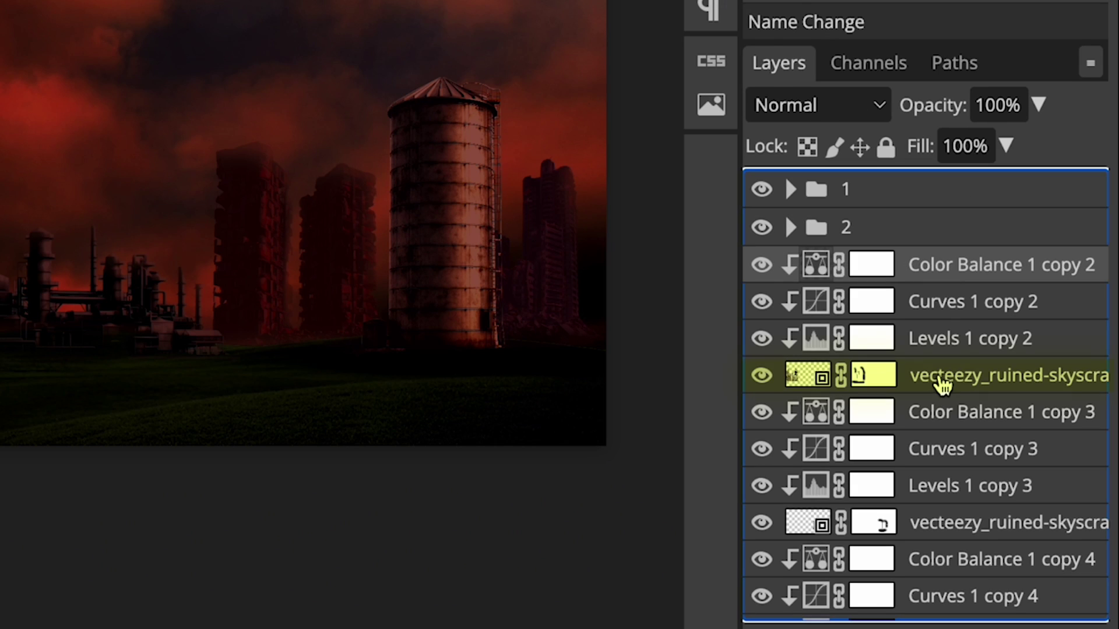
{"action": "left_click", "coordinate": [942, 385], "text": "shift"}
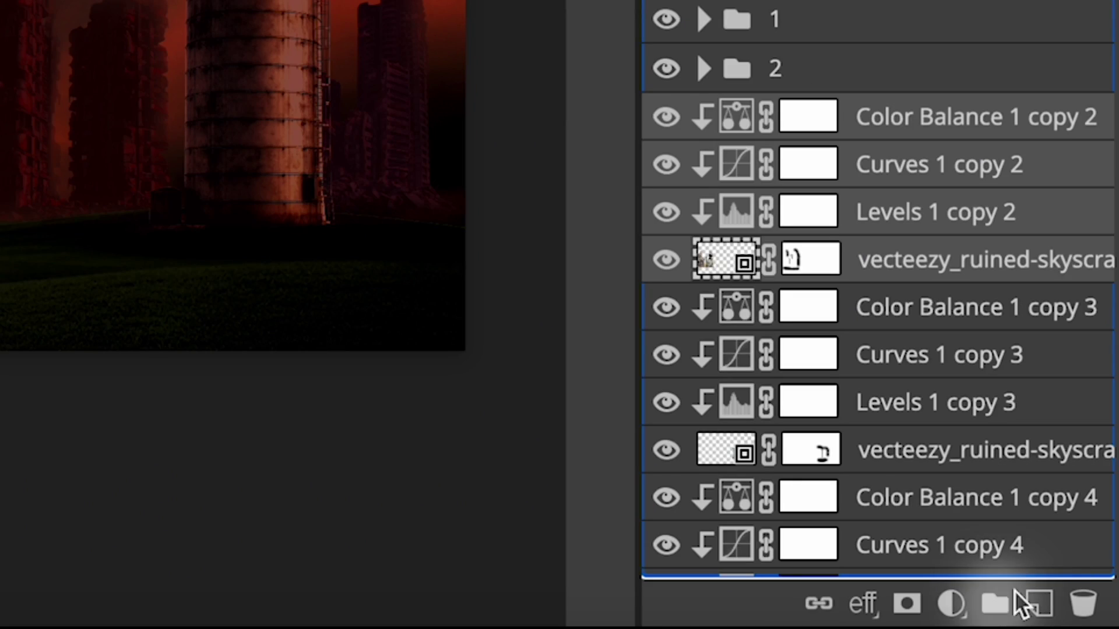
{"action": "left_click", "coordinate": [993, 602]}
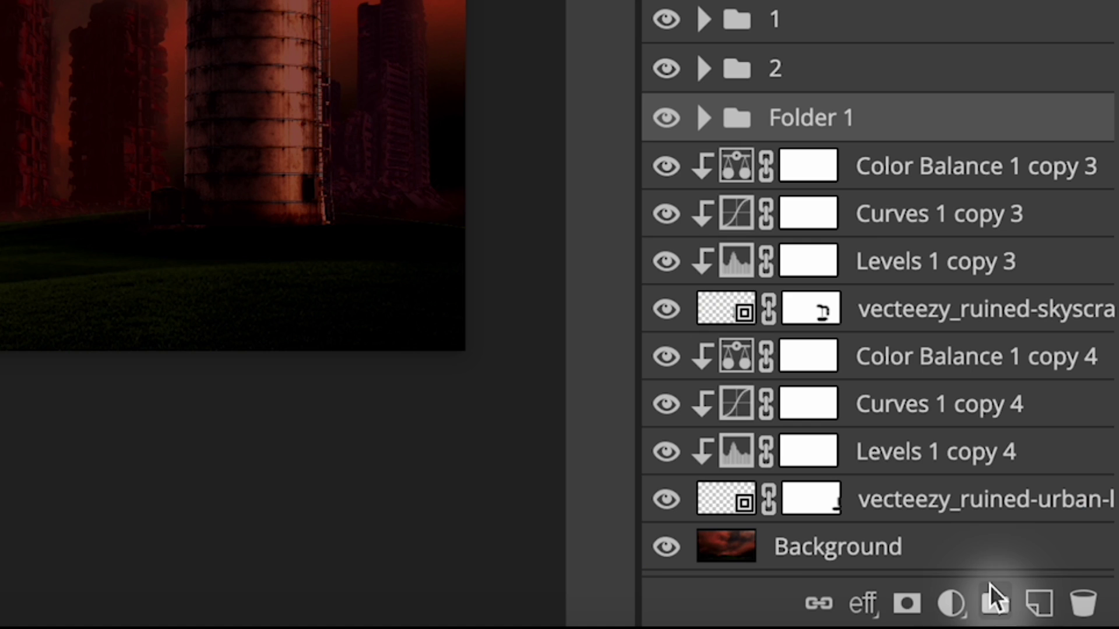
{"action": "double_click", "coordinate": [813, 119]}
{"action": "type", "text": "3"}
{"action": "key", "text": "Return"}
{"action": "left_click", "coordinate": [976, 356]}
{"action": "left_click", "coordinate": [984, 499], "text": "shift"}
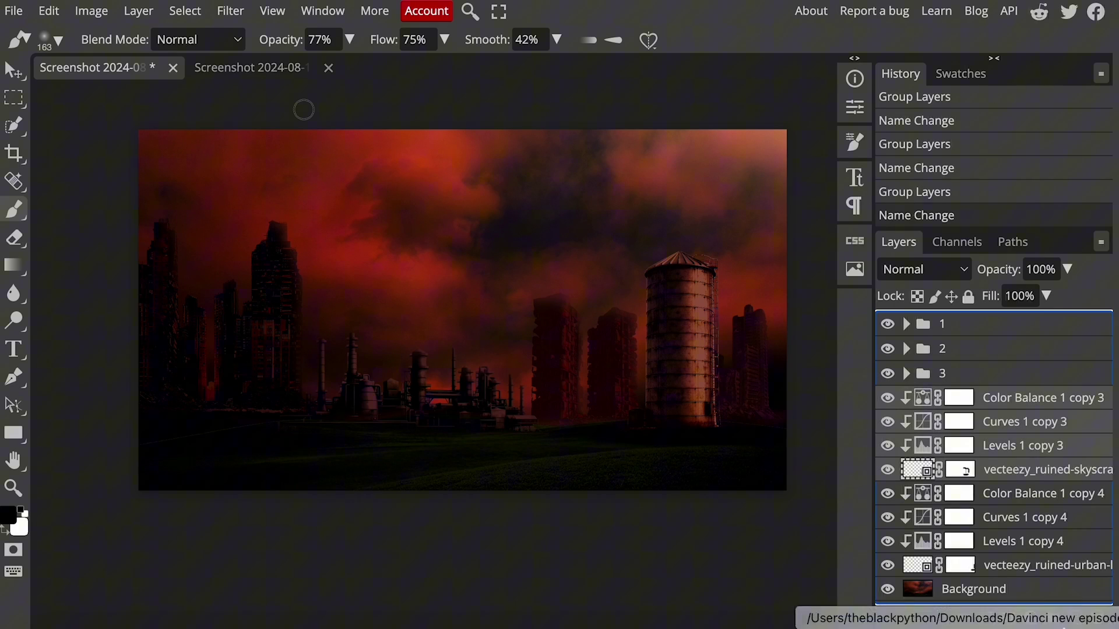
{"action": "left_click", "coordinate": [994, 603]}
{"action": "double_click", "coordinate": [962, 398]}
{"action": "type", "text": "4"}
{"action": "key", "text": "Return"}
{"action": "double_click", "coordinate": [962, 424]}
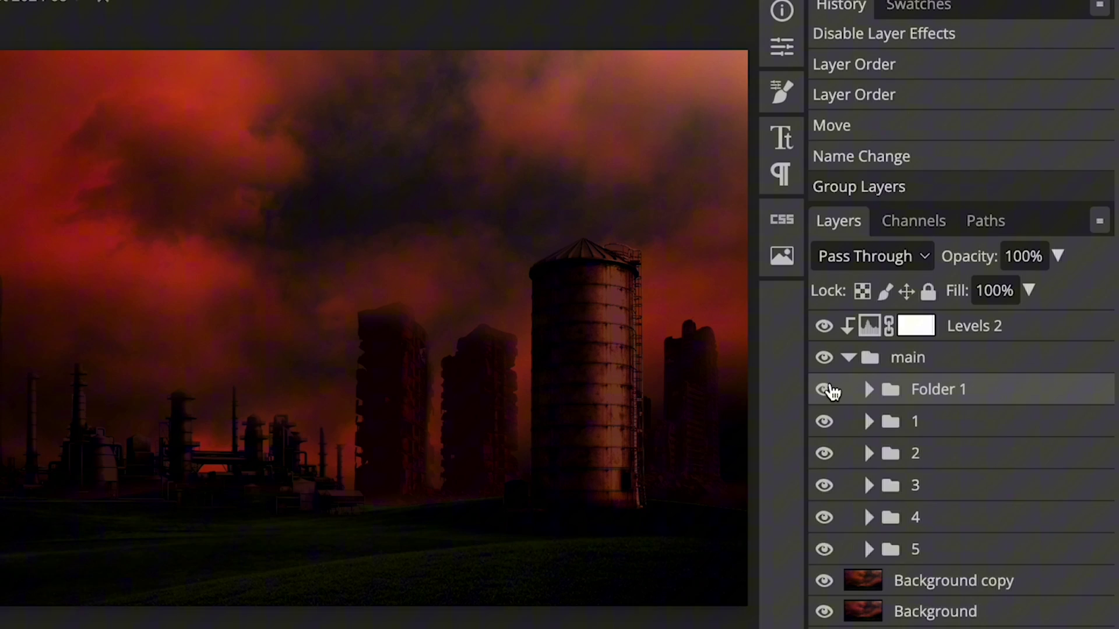
Step: Hide Background and Background copy, export the image as a PNG, and preview it
{"action": "left_click", "coordinate": [825, 581]}
{"action": "left_click", "coordinate": [824, 612]}
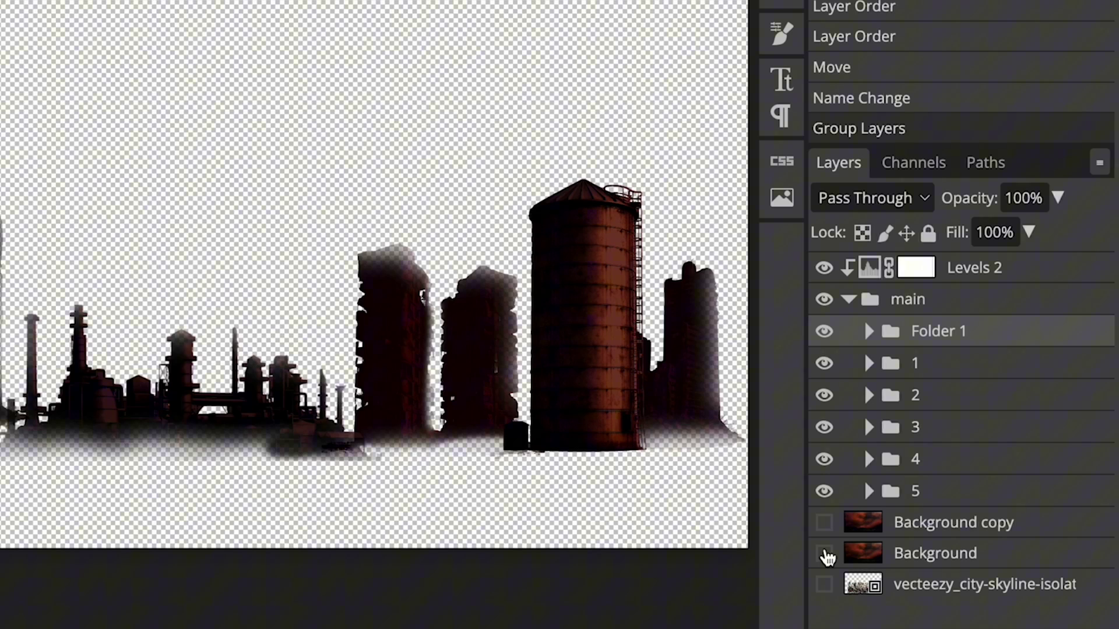
{"action": "left_click", "coordinate": [20, 10]}
{"action": "mouse_move", "coordinate": [99, 268]}
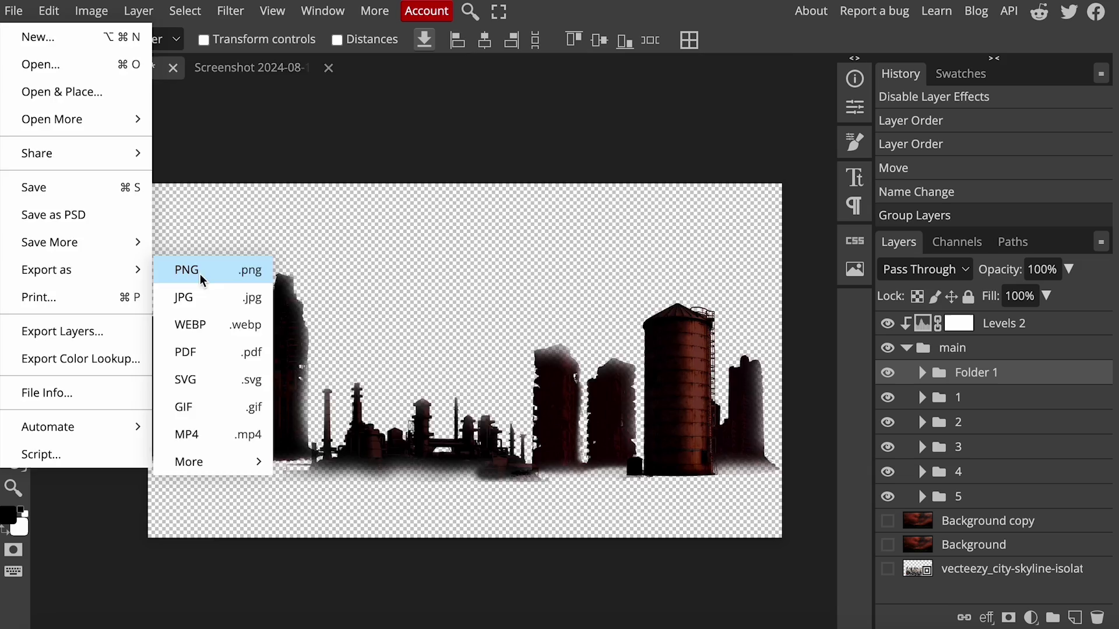
{"action": "left_click", "coordinate": [175, 198]}
{"action": "left_click", "coordinate": [680, 383]}
{"action": "left_click", "coordinate": [1098, 29]}
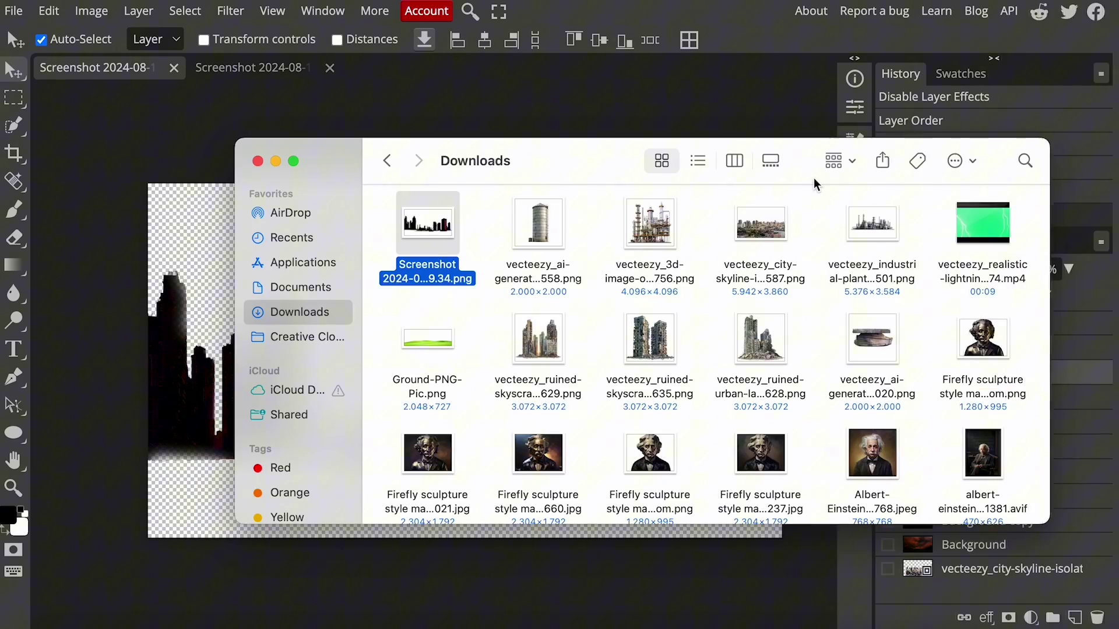
{"action": "key", "text": "space"}
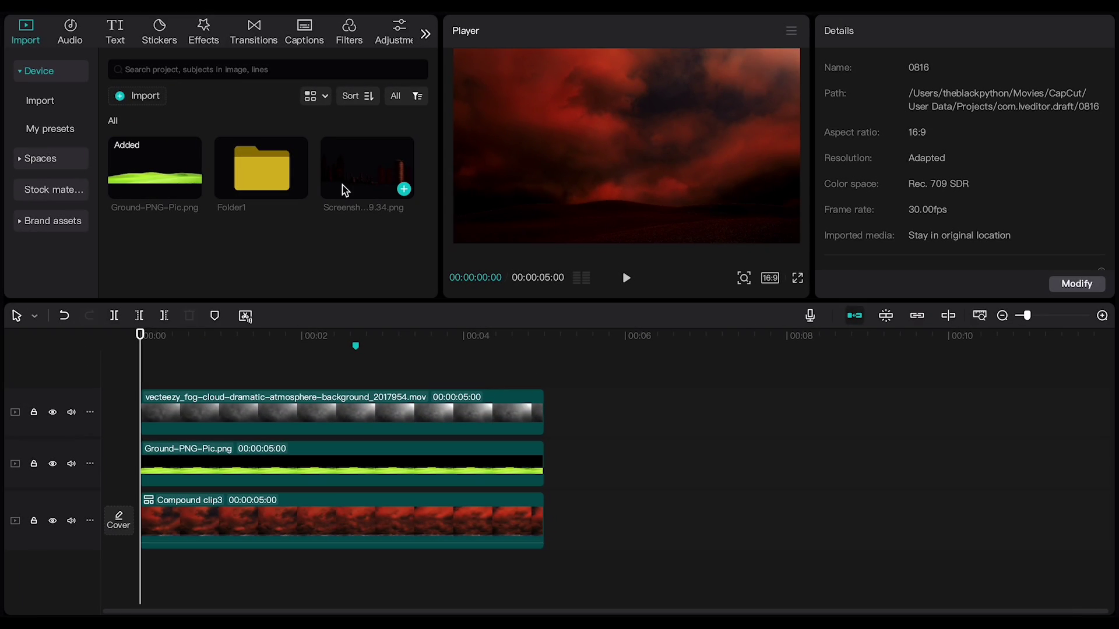
Step: Add the exported skyline PNG and the stone Einstein bust image to the timeline
{"action": "left_click_drag", "start_coordinate": [345, 190], "coordinate": [544, 492]}
{"action": "key", "text": "space"}
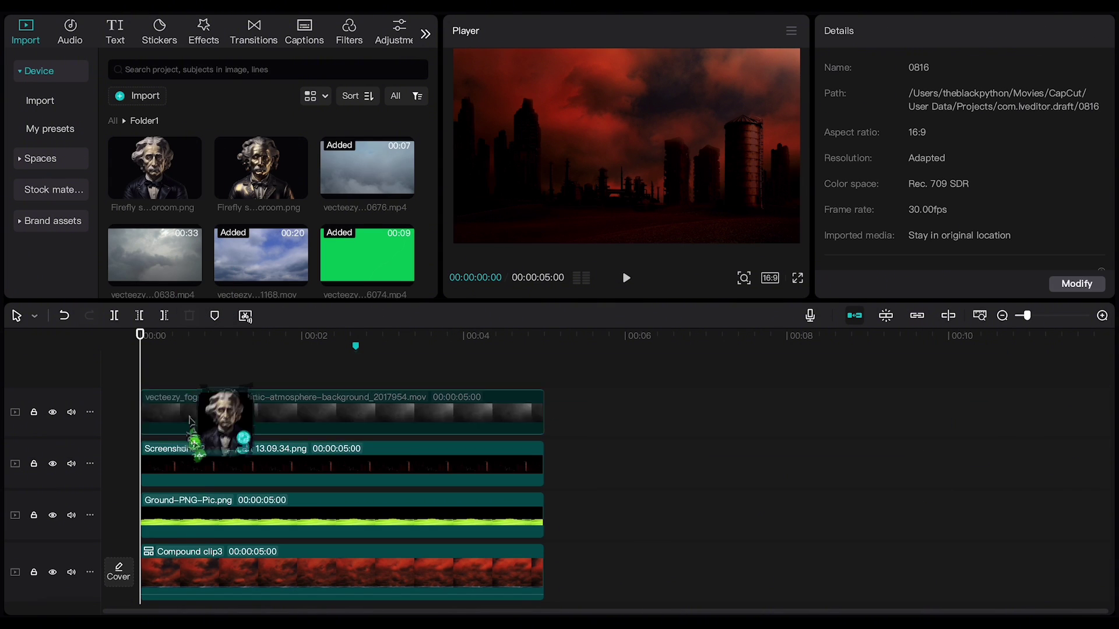
{"action": "left_click_drag", "start_coordinate": [205, 439], "coordinate": [158, 554]}
Step: Set the bust's Exposure to -8 and Whites to -10
{"action": "left_click", "coordinate": [839, 34]}
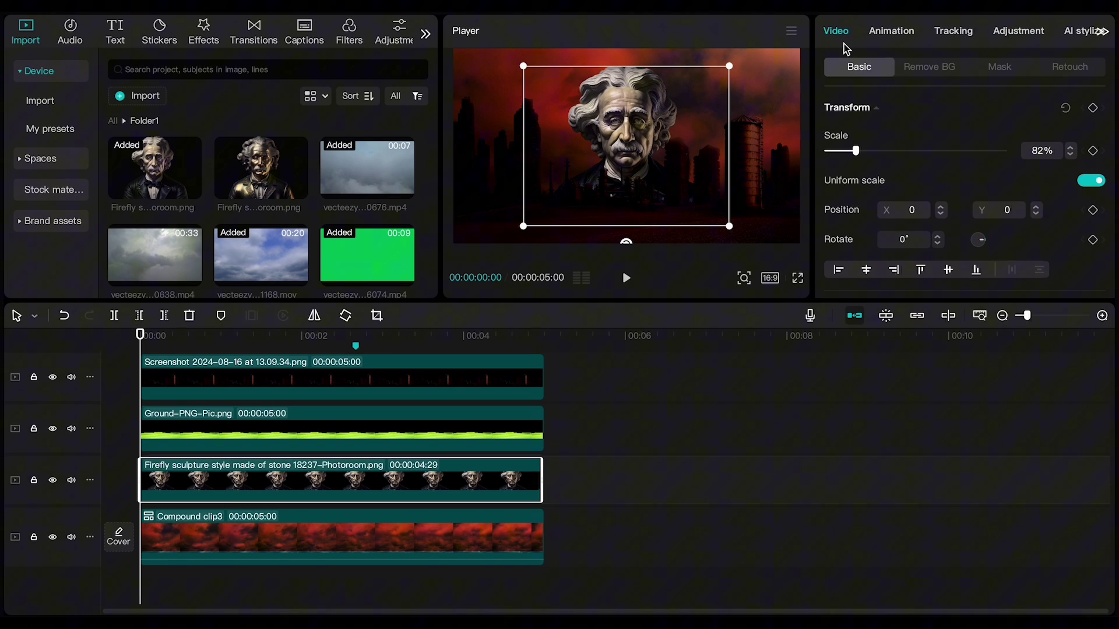
{"action": "left_click", "coordinate": [1018, 31]}
{"action": "scroll", "coordinate": [927, 175], "scroll_direction": "down", "scroll_amount": 1}
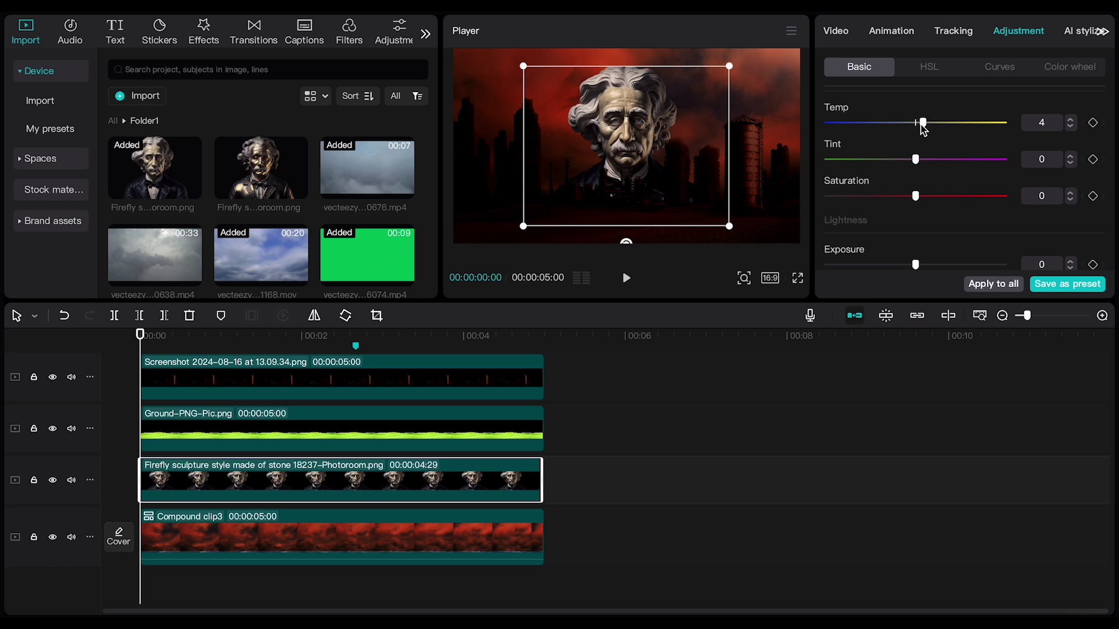
{"action": "scroll", "coordinate": [935, 130], "scroll_direction": "down", "scroll_amount": 3}
{"action": "left_click_drag", "start_coordinate": [915, 191], "coordinate": [897, 196]}
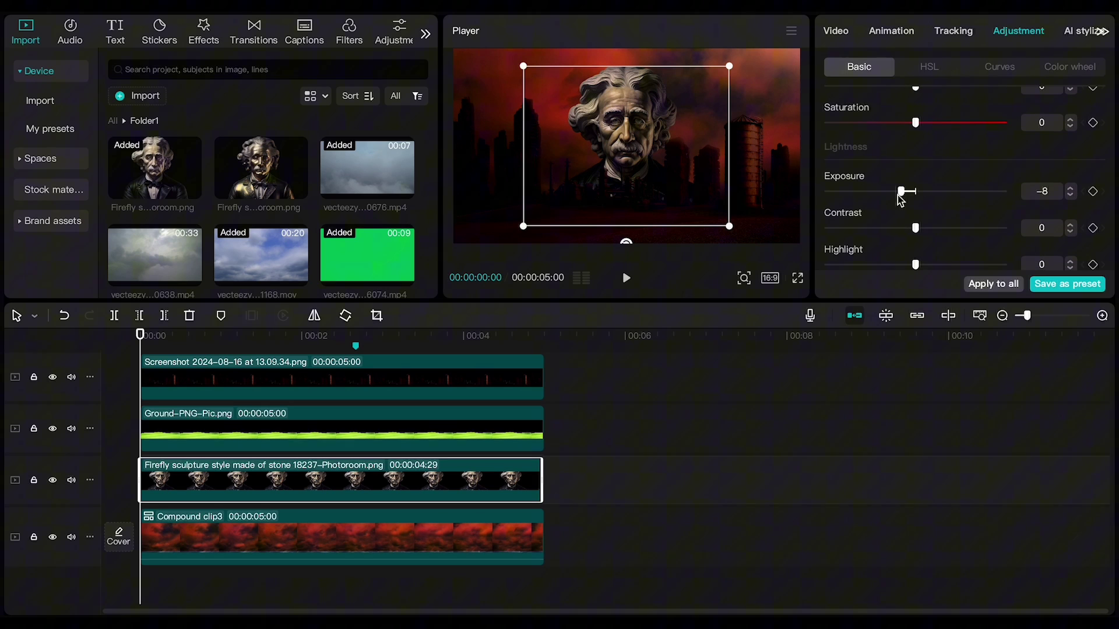
{"action": "scroll", "coordinate": [900, 198], "scroll_direction": "down", "scroll_amount": 3}
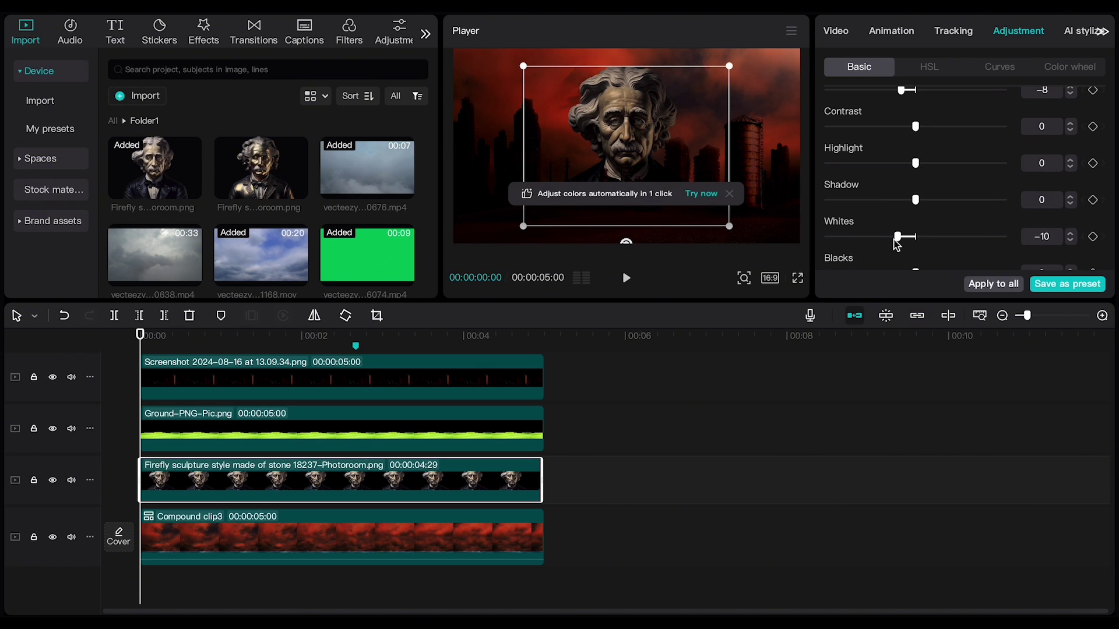
{"action": "left_click", "coordinate": [992, 65]}
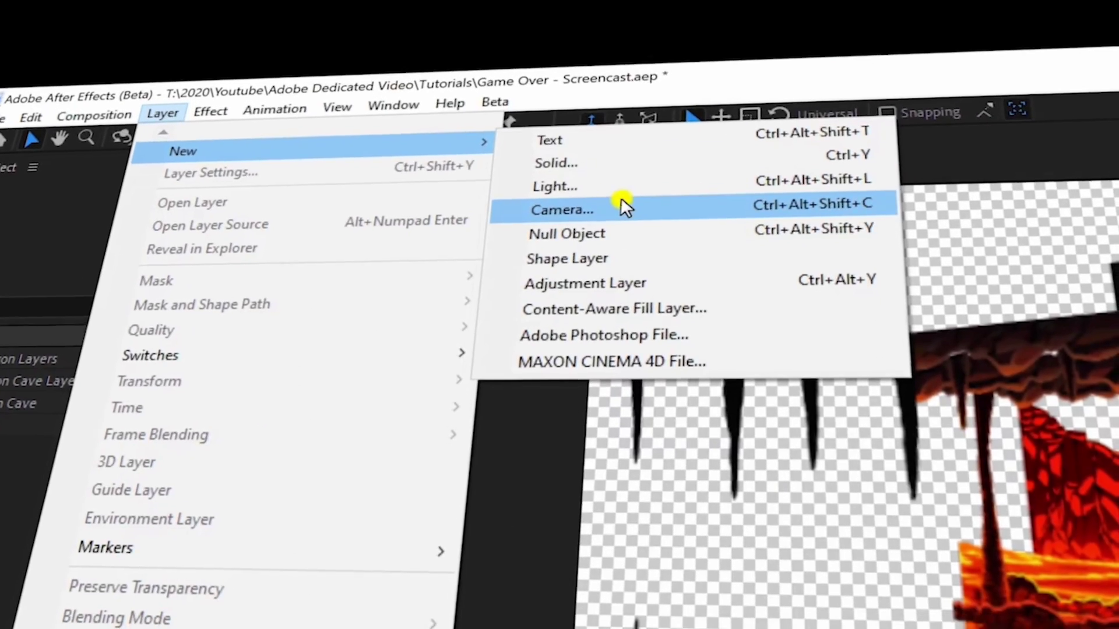
Step: Create a new camera layer, keeping Two-Node Camera type and the 50mm preset
{"action": "left_click", "coordinate": [620, 201]}
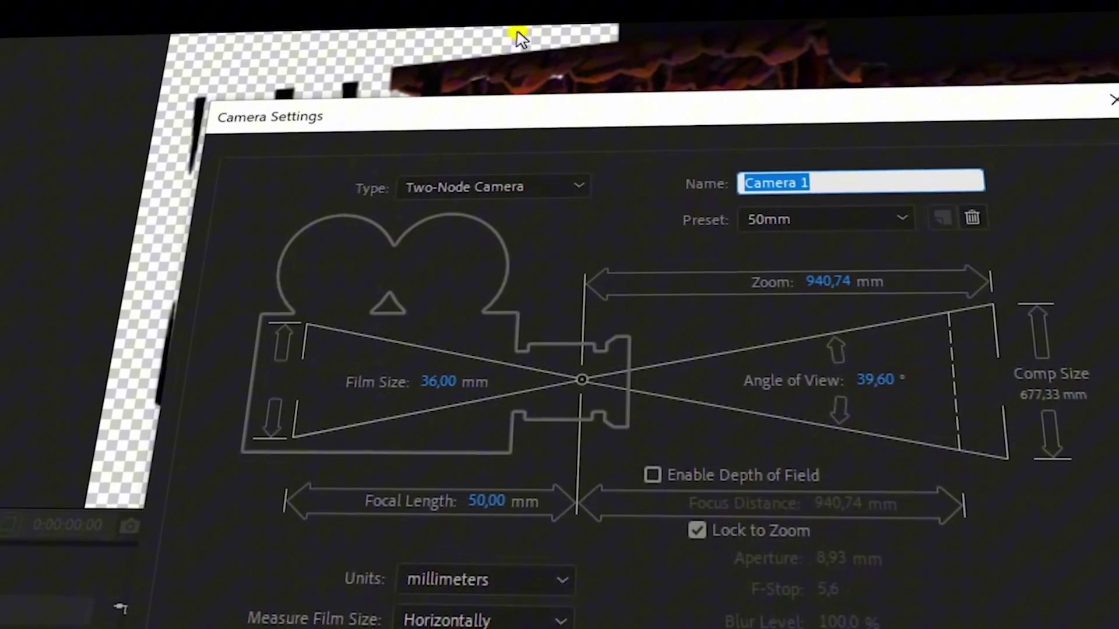
{"action": "left_click", "coordinate": [884, 207]}
{"action": "left_click", "coordinate": [810, 384]}
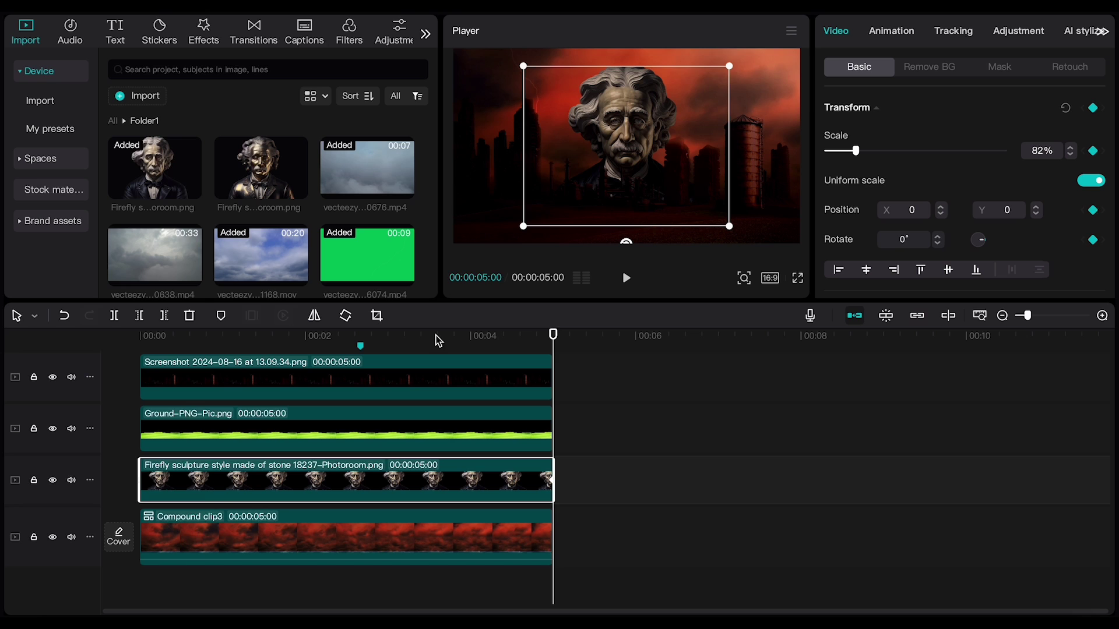
Step: Set the stone bust's scale keyframe to 78% and preview the zoom
{"action": "left_click_drag", "start_coordinate": [439, 340], "coordinate": [140, 341]}
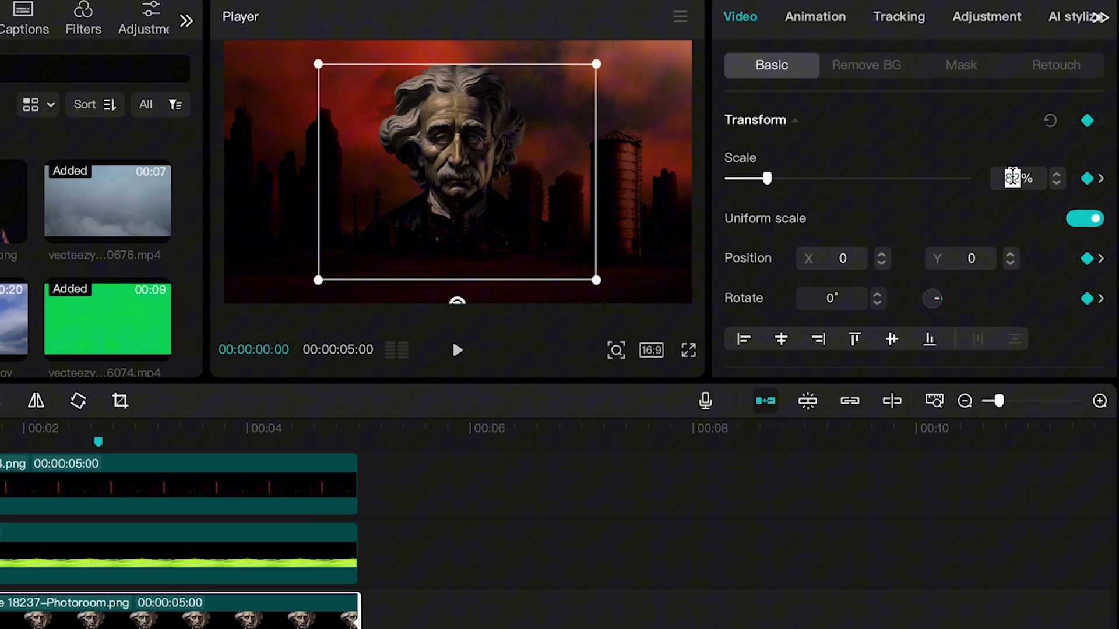
{"action": "type", "text": "78"}
{"action": "key", "text": "Return"}
{"action": "key", "text": "space"}
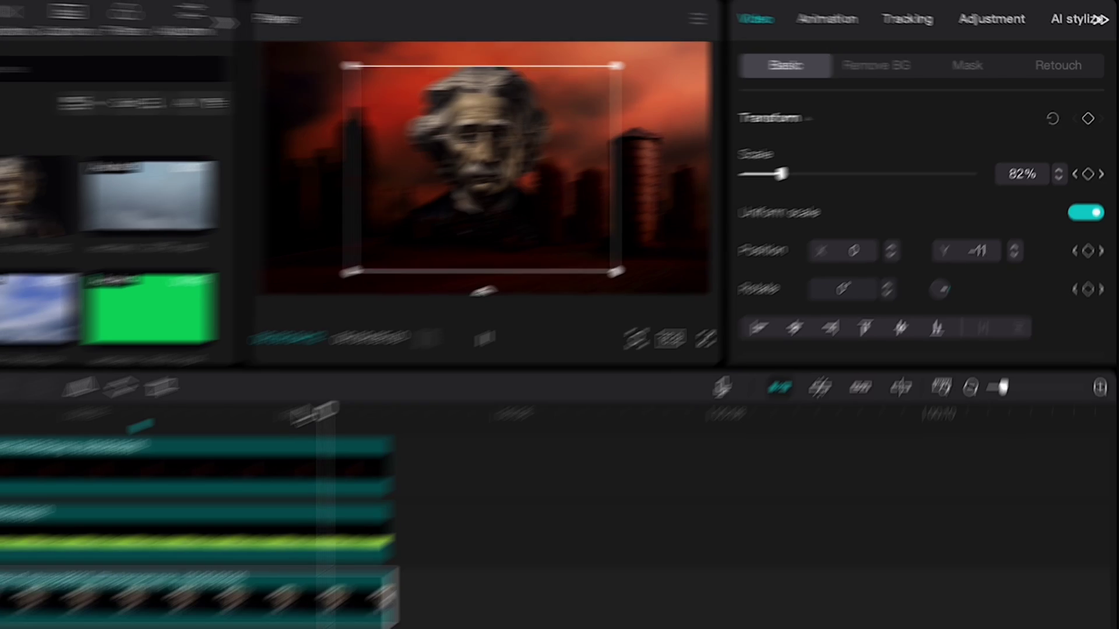
{"action": "key", "text": "space"}
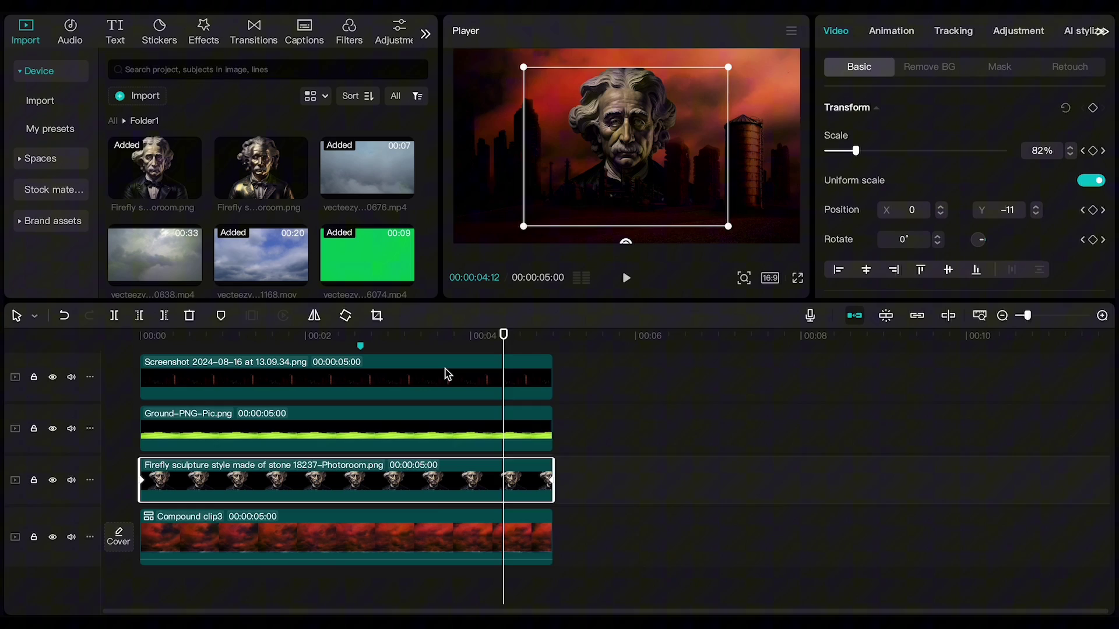
Step: Keyframe the city backdrop screenshot at 104% scale at the start of the video
{"action": "left_click", "coordinate": [448, 374]}
{"action": "left_click", "coordinate": [550, 337]}
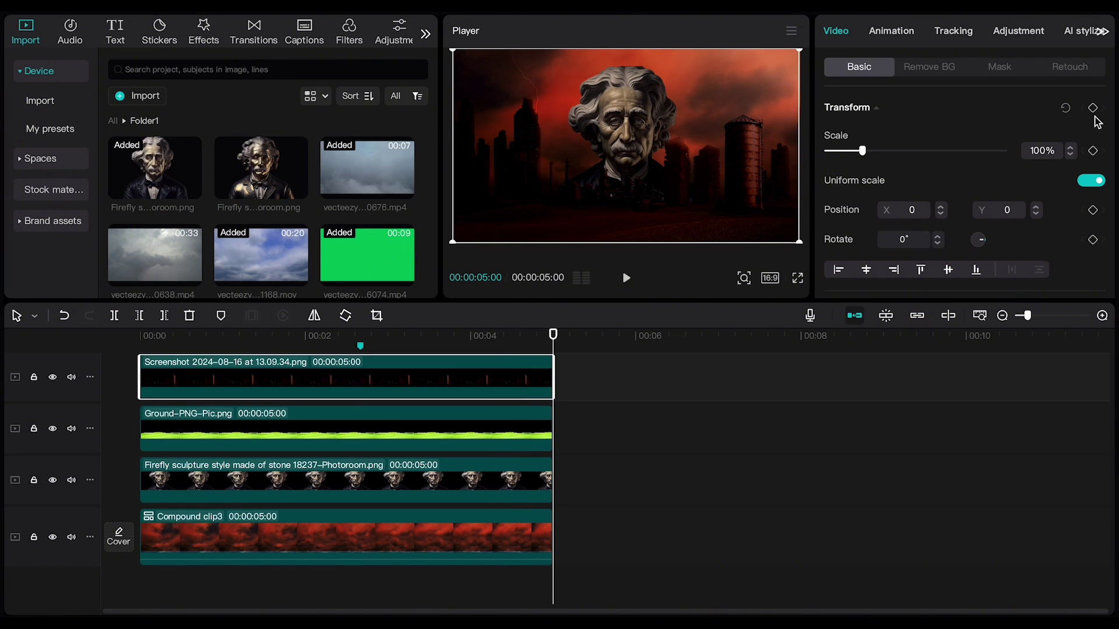
{"action": "left_click_drag", "start_coordinate": [531, 334], "coordinate": [104, 369]}
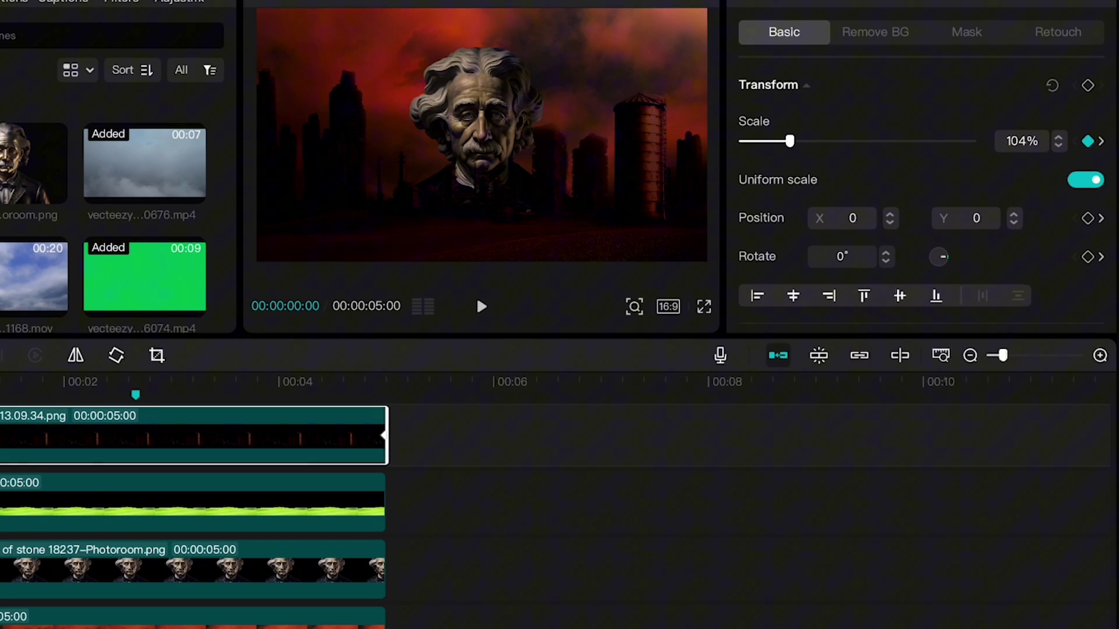
{"action": "left_click", "coordinate": [479, 303]}
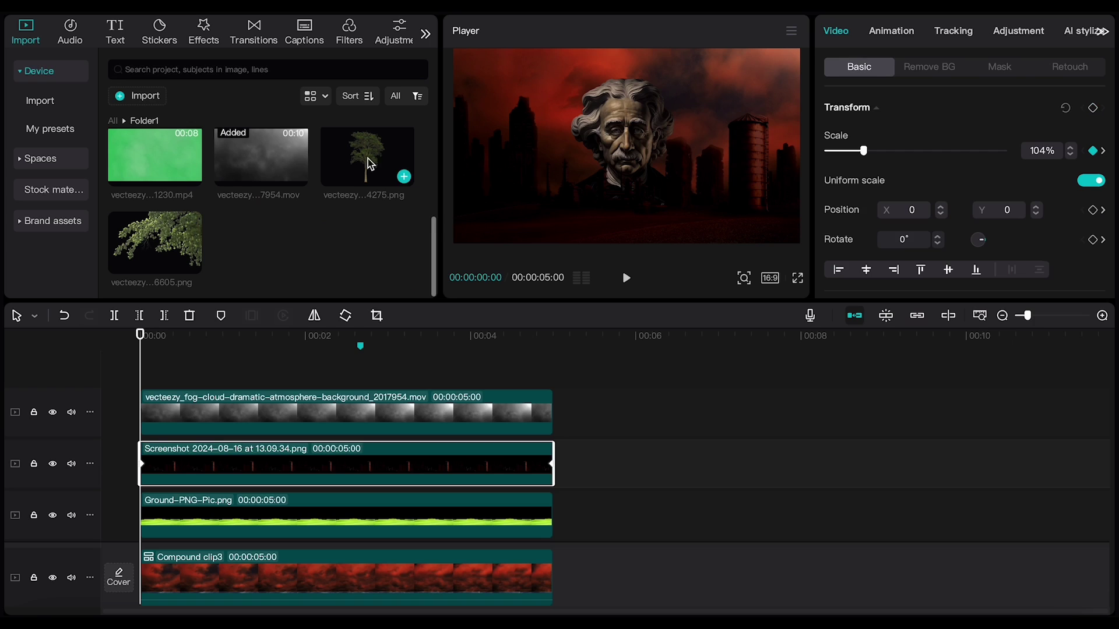
Step: Add the tree image and place it at the left edge at 127% scale
{"action": "left_click", "coordinate": [404, 176]}
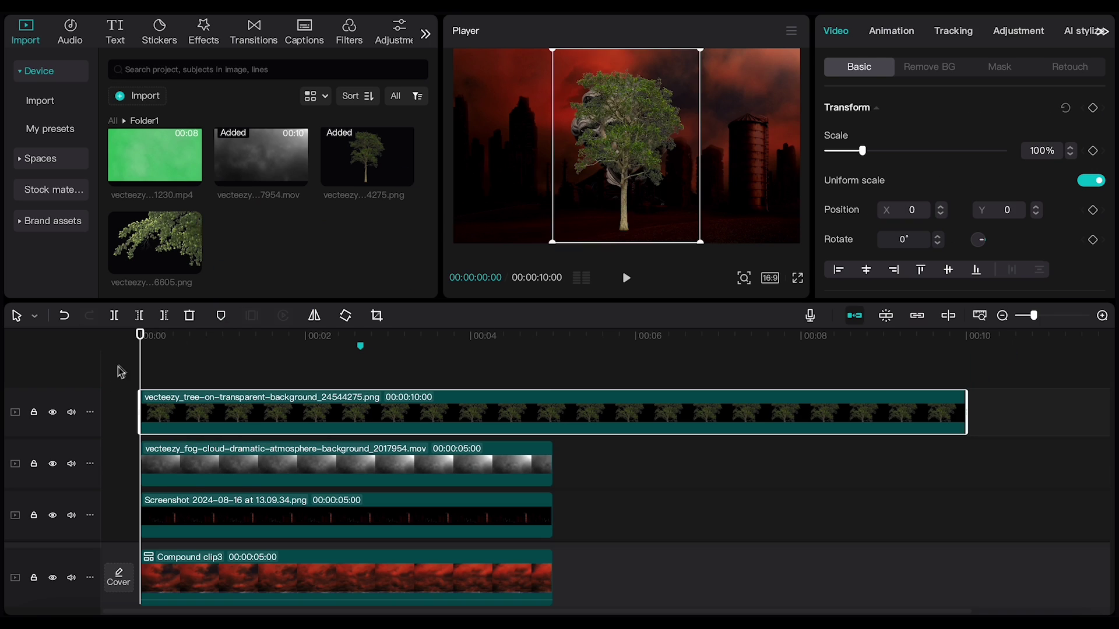
{"action": "left_click_drag", "start_coordinate": [623, 152], "coordinate": [494, 168]}
{"action": "scroll", "coordinate": [513, 157], "scroll_direction": "up", "scroll_amount": 2}
{"action": "scroll", "coordinate": [494, 168], "scroll_direction": "up", "scroll_amount": 1}
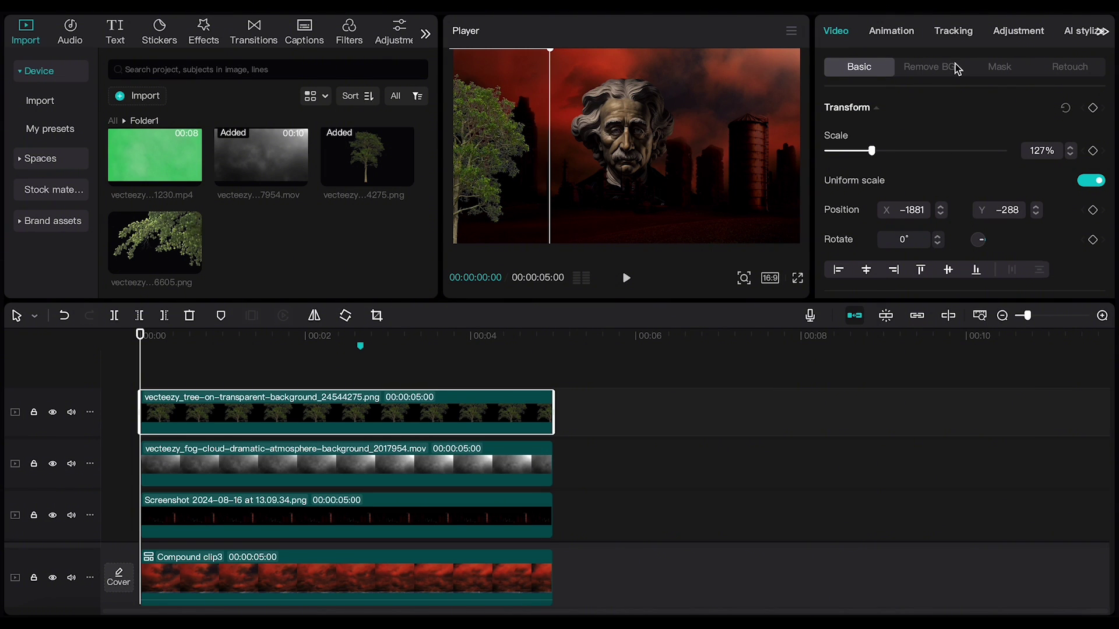
Step: Darken the tree: exposure -37, shadows -50, whites -44
{"action": "left_click", "coordinate": [1015, 33]}
{"action": "left_click_drag", "start_coordinate": [915, 158], "coordinate": [839, 162]}
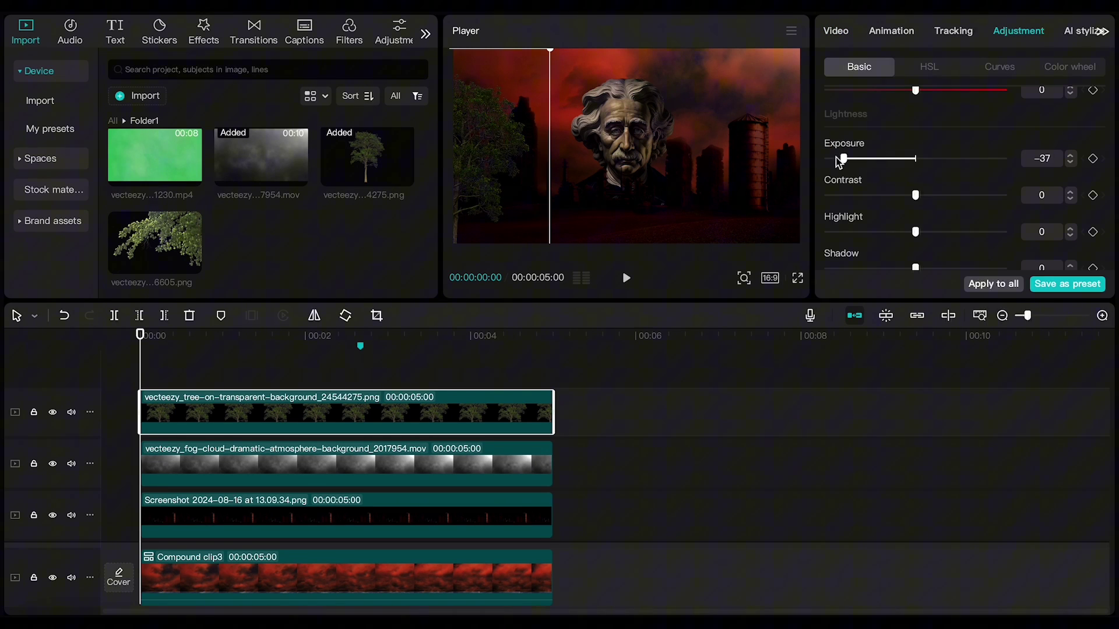
{"action": "scroll", "coordinate": [828, 183], "scroll_direction": "down", "scroll_amount": 3}
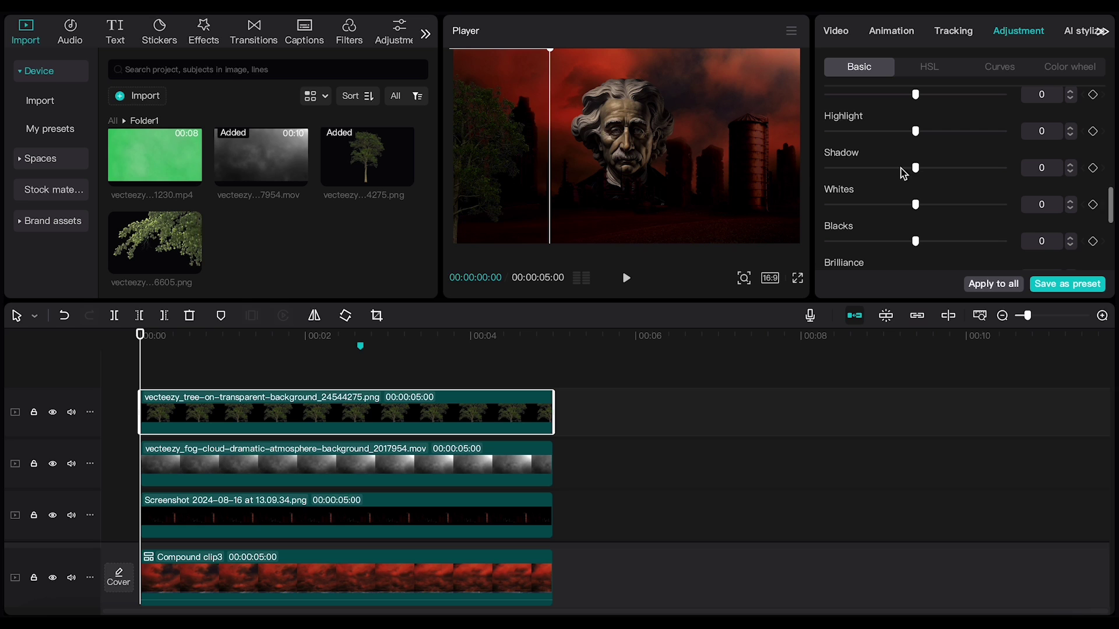
{"action": "left_click_drag", "start_coordinate": [915, 167], "coordinate": [839, 173]}
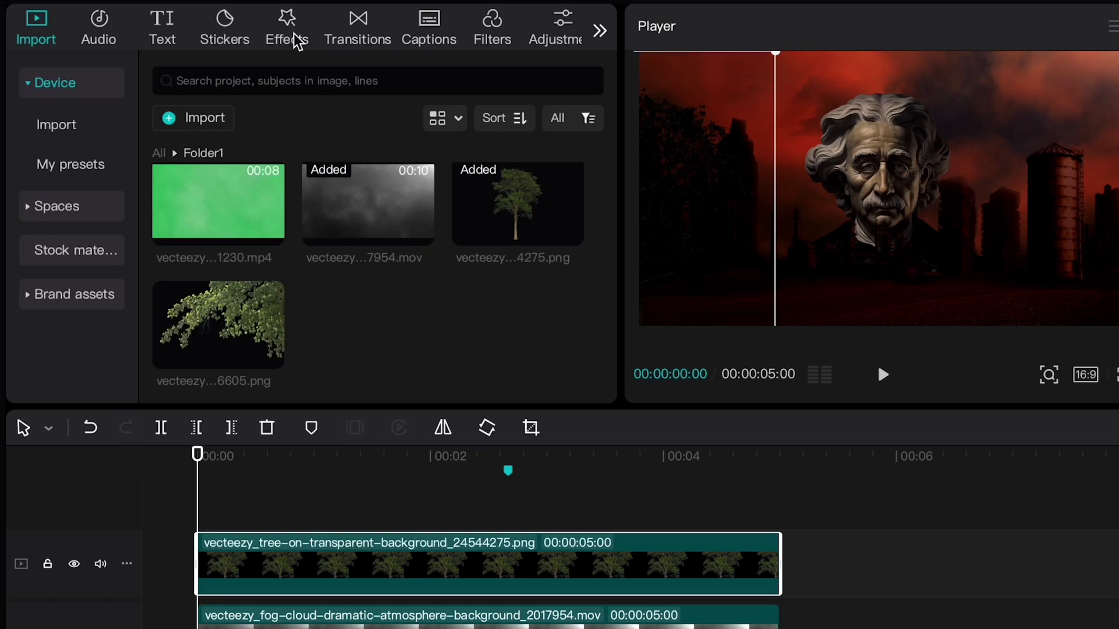
Step: Apply the Motion Blur effect to the tree clip and lower its strength from 70 to 52
{"action": "left_click", "coordinate": [207, 35]}
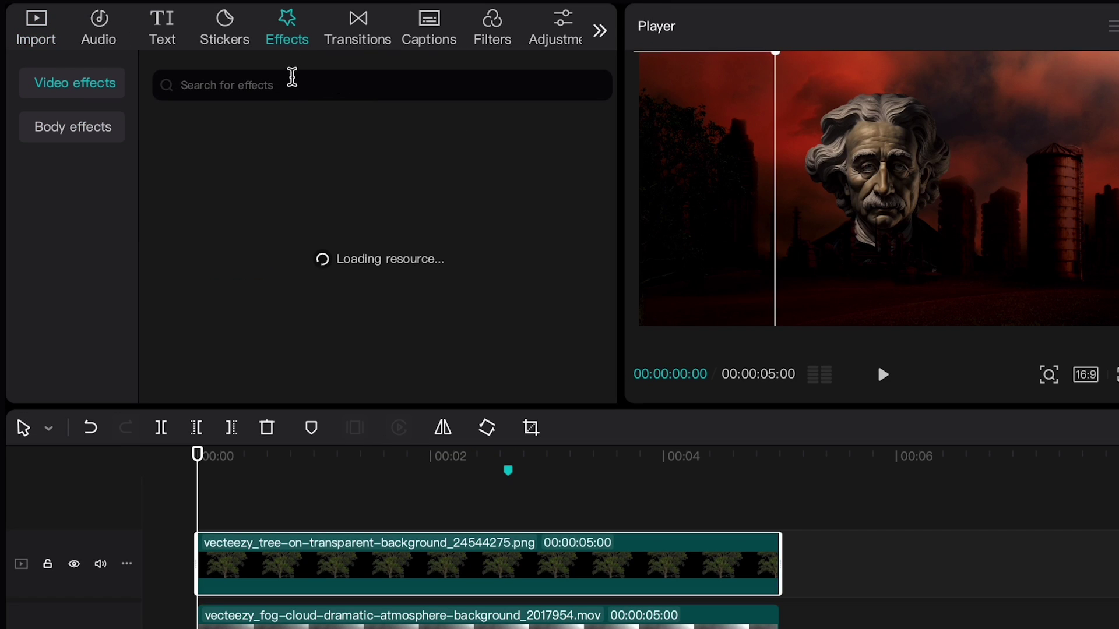
{"action": "left_click", "coordinate": [208, 71]}
{"action": "type", "text": "motion bl"}
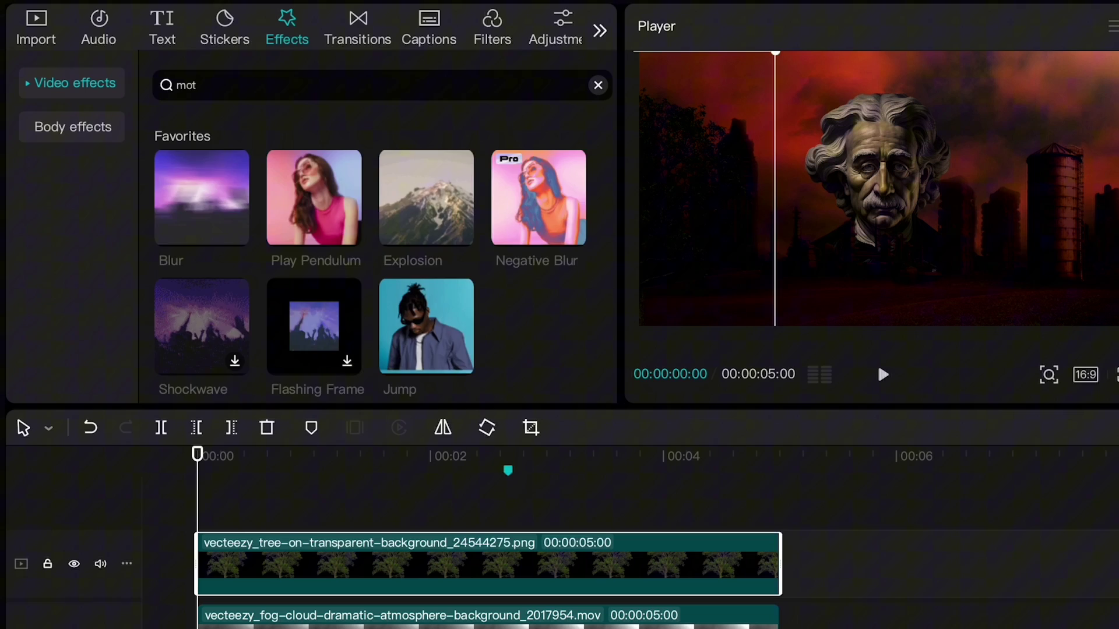
{"action": "mouse_move", "coordinate": [230, 323]}
{"action": "left_click_drag", "start_coordinate": [230, 324], "coordinate": [236, 574]}
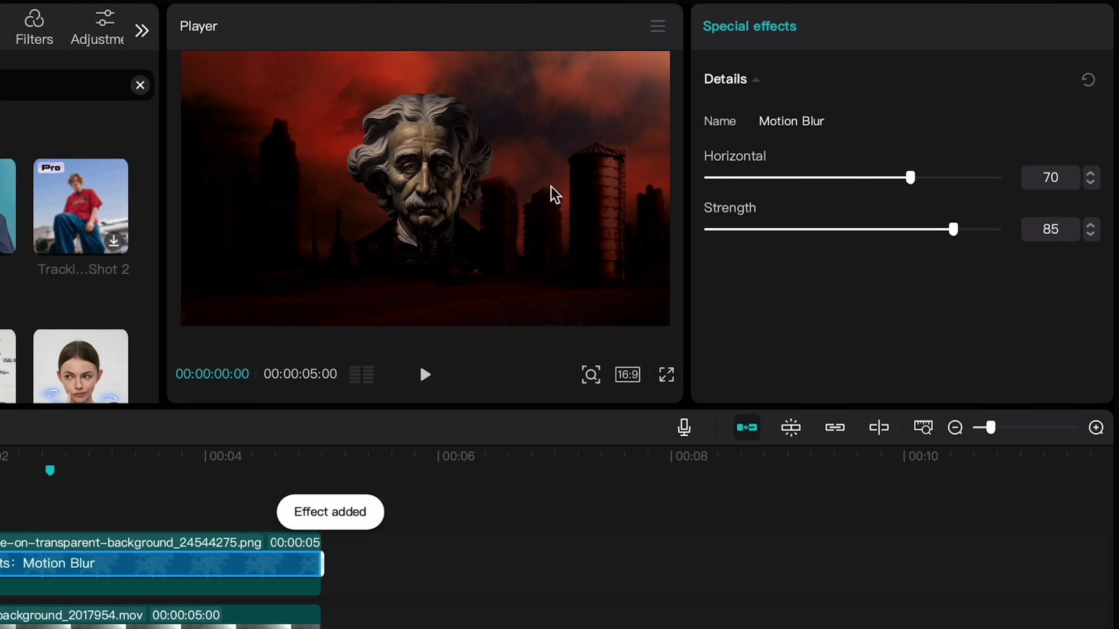
{"action": "left_click_drag", "start_coordinate": [910, 177], "coordinate": [857, 179]}
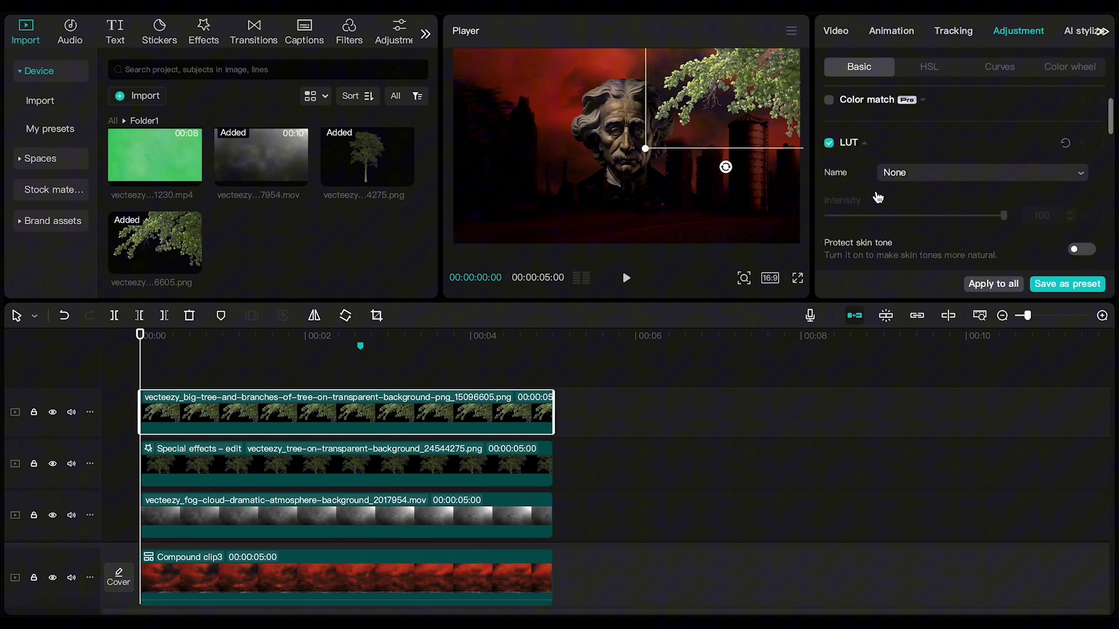
{"action": "scroll", "coordinate": [877, 197], "scroll_direction": "down", "scroll_amount": 5}
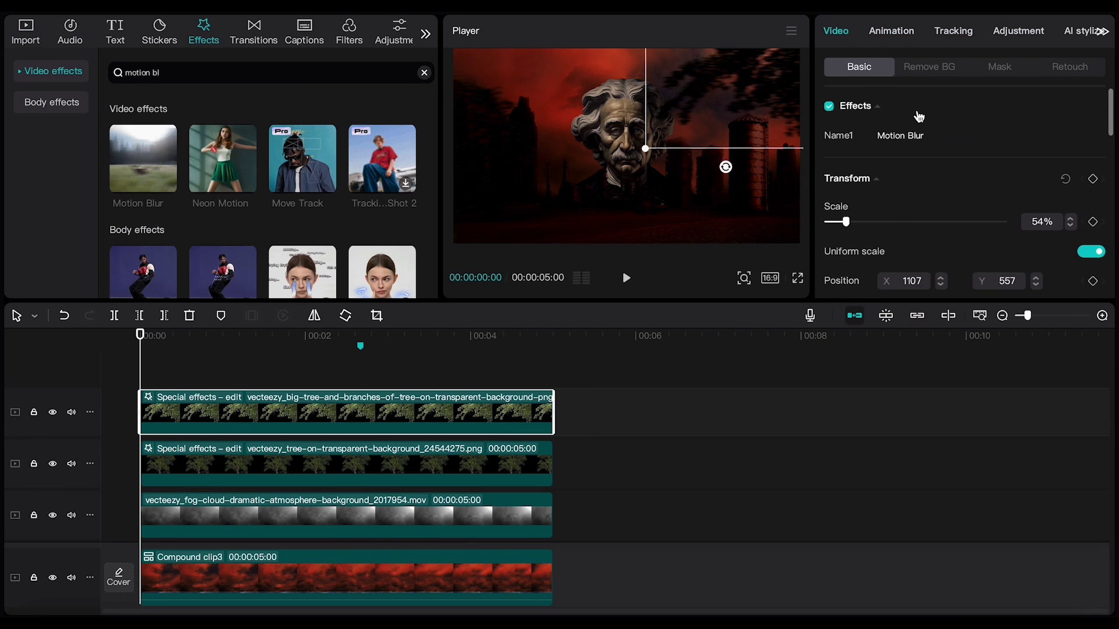
Step: Keyframe the branches' rotation at 2° at the start, -2° at about 2s, and 2° at the end
{"action": "scroll", "coordinate": [918, 116], "scroll_direction": "down", "scroll_amount": 2}
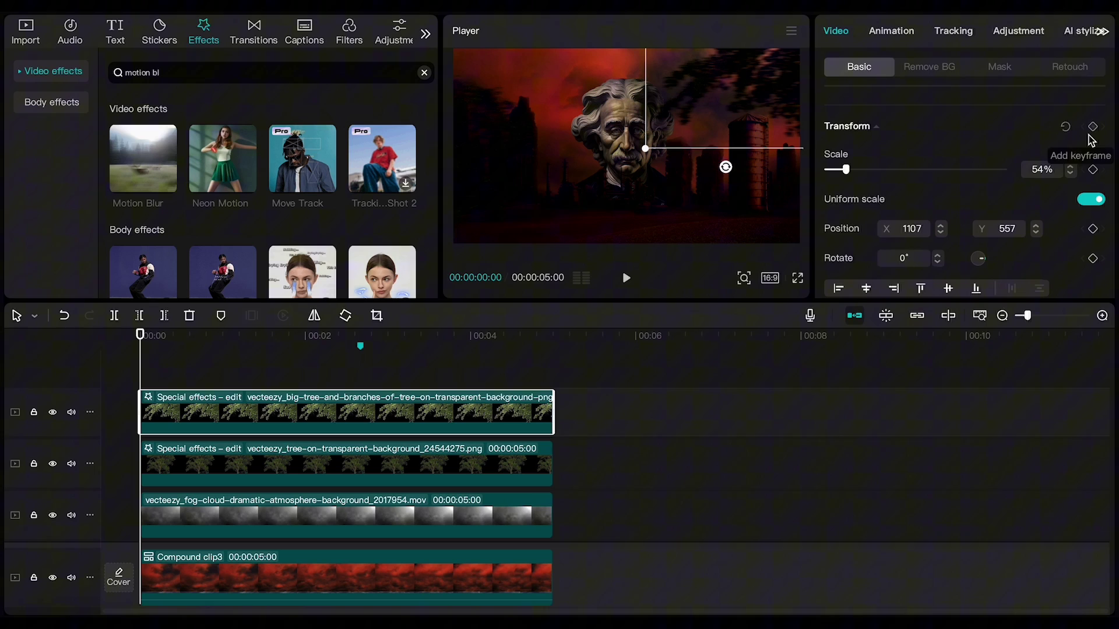
{"action": "left_click", "coordinate": [904, 259]}
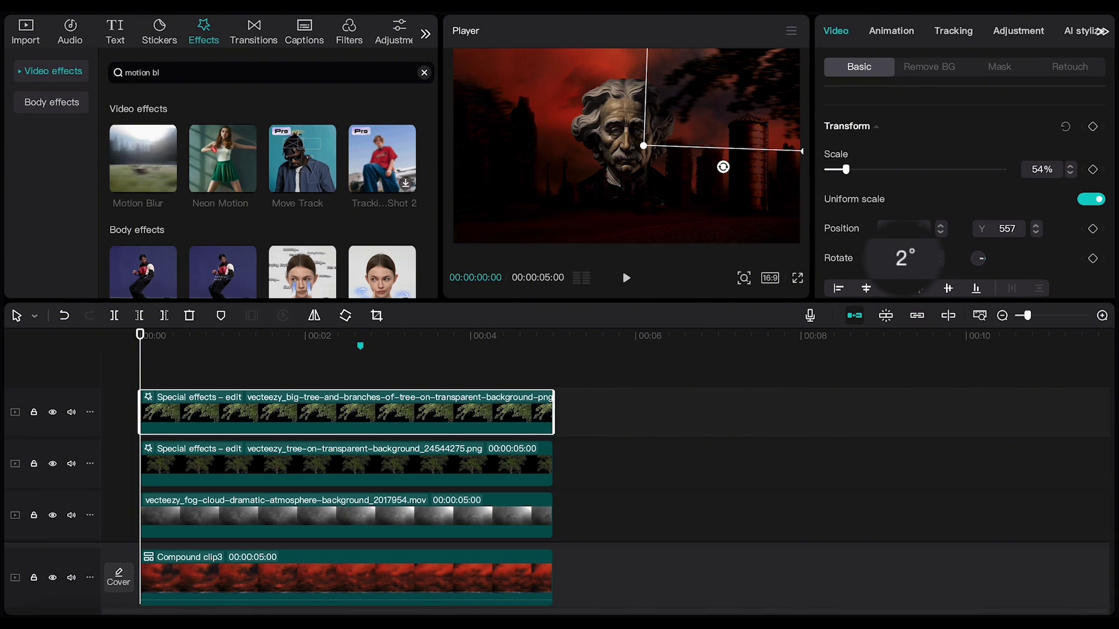
{"action": "left_click_drag", "start_coordinate": [145, 340], "coordinate": [321, 346]}
{"action": "type", "text": "-2"}
{"action": "key", "text": "Return"}
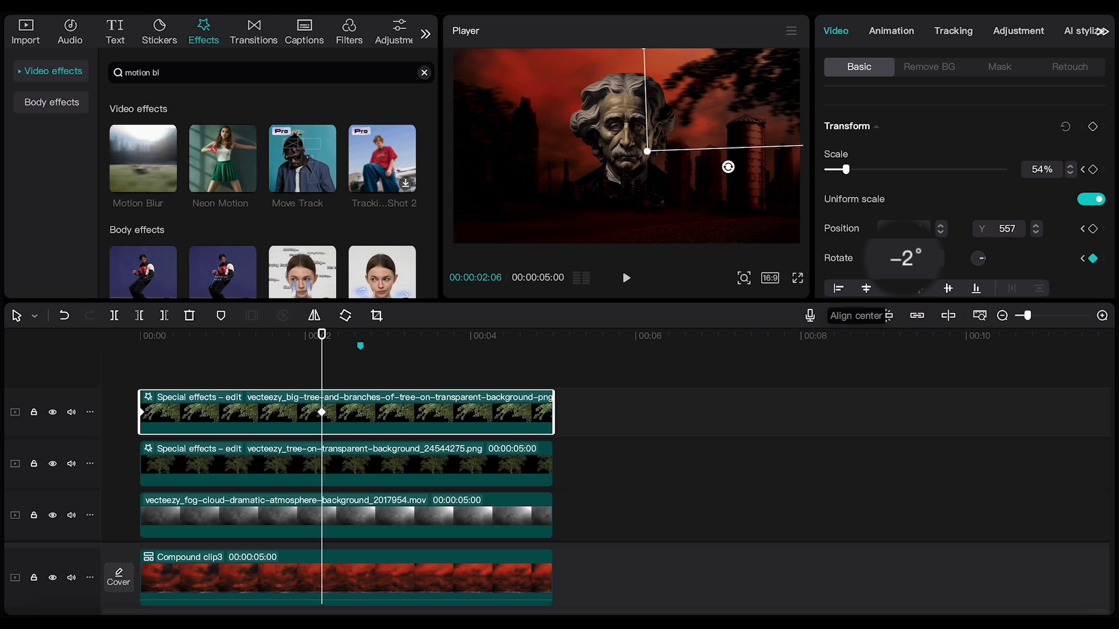
{"action": "left_click", "coordinate": [553, 371]}
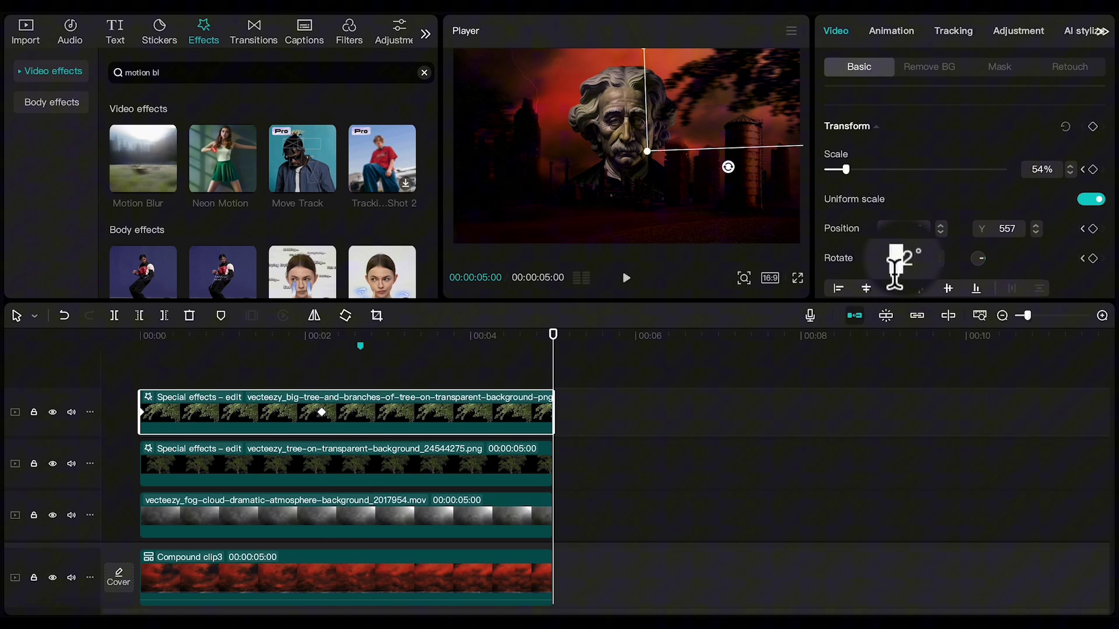
Step: Select every clip in the timeline and merge them into a compound clip
{"action": "left_click", "coordinate": [145, 466]}
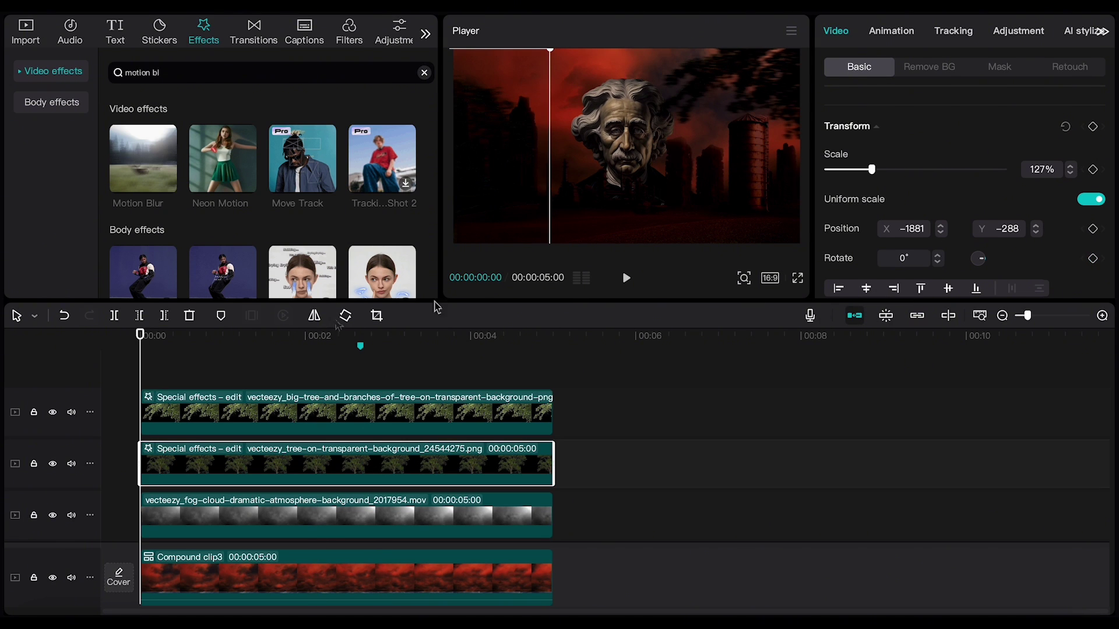
{"action": "left_click", "coordinate": [210, 367]}
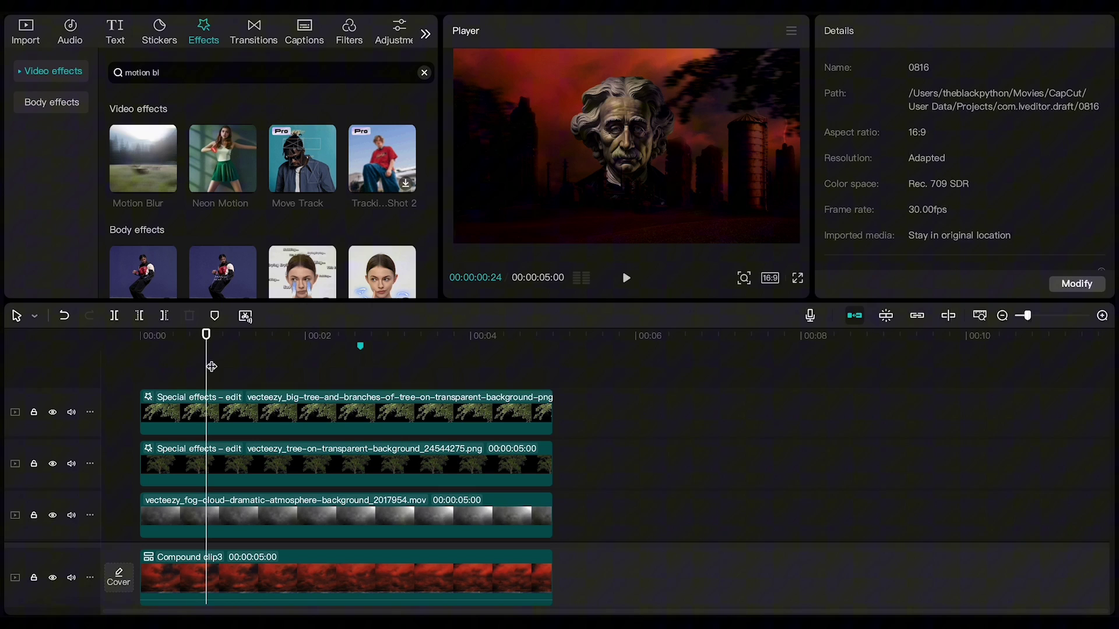
{"action": "key", "text": "ctrl+a"}
{"action": "right_click", "coordinate": [227, 400]}
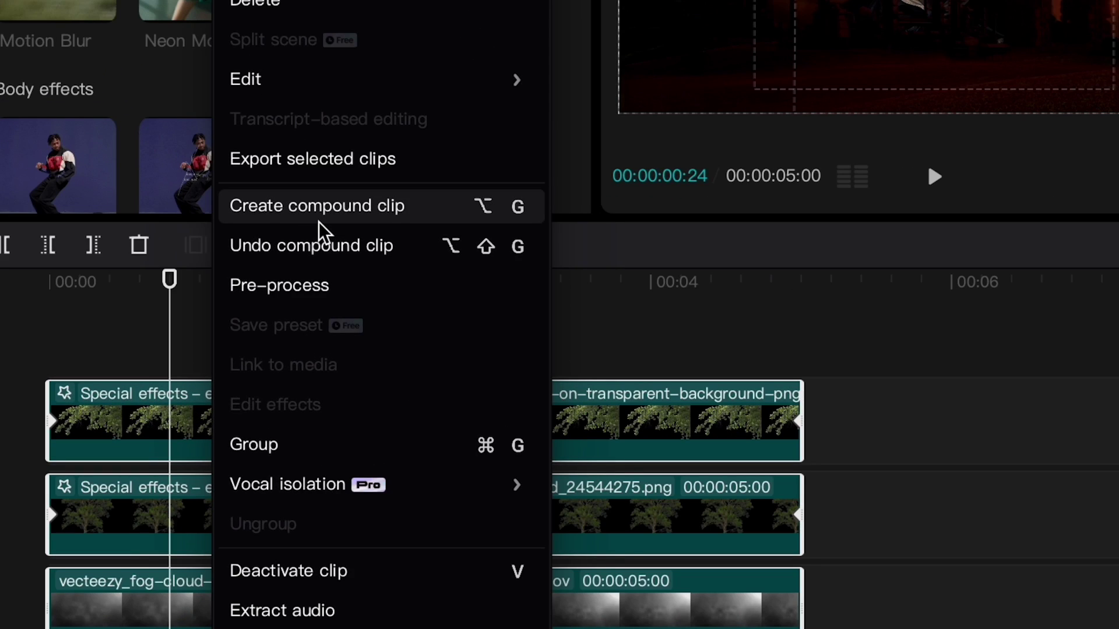
{"action": "left_click", "coordinate": [303, 255]}
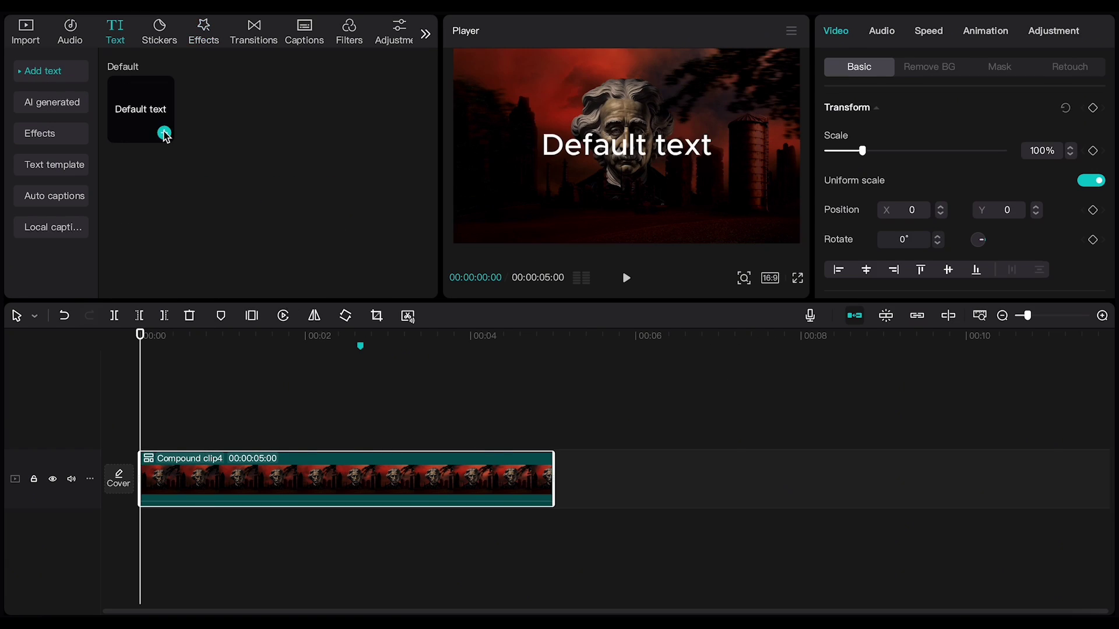
Step: Add a title reading 'Hello darkness my old friend' in the ZY Resolve font
{"action": "left_click", "coordinate": [165, 135]}
{"action": "type", "text": "Hello darkness my old friend"}
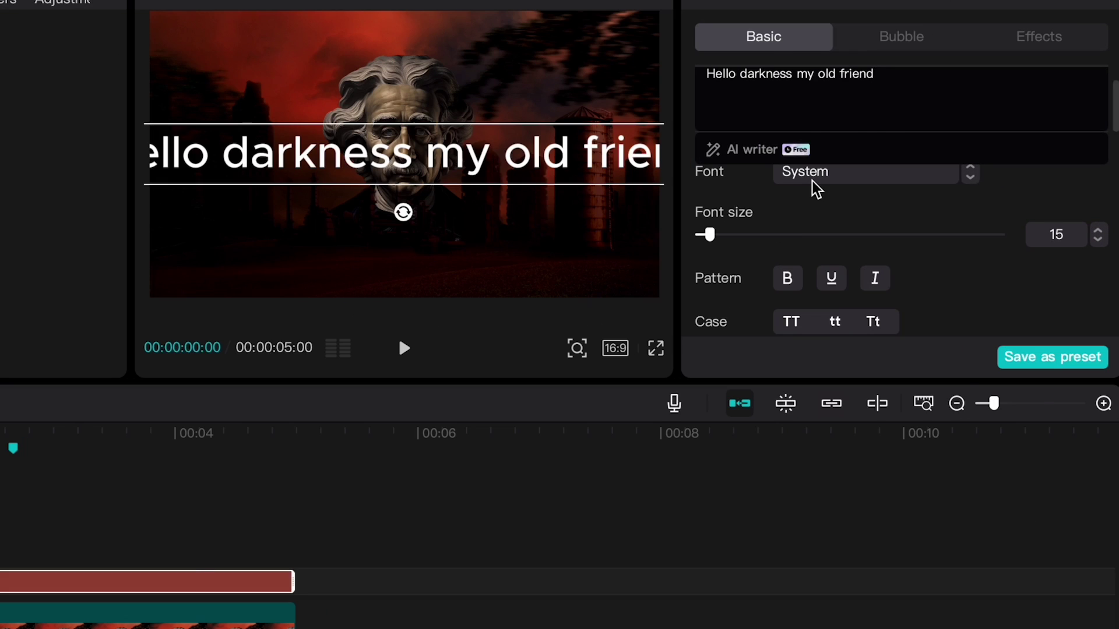
{"action": "left_click", "coordinate": [813, 179]}
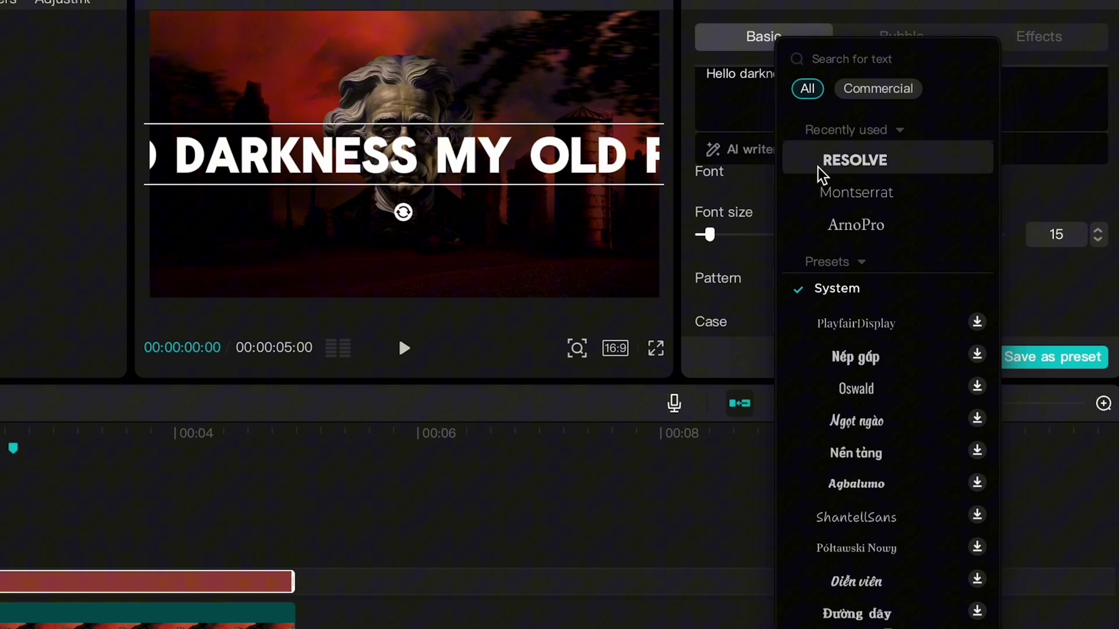
{"action": "left_click", "coordinate": [821, 161]}
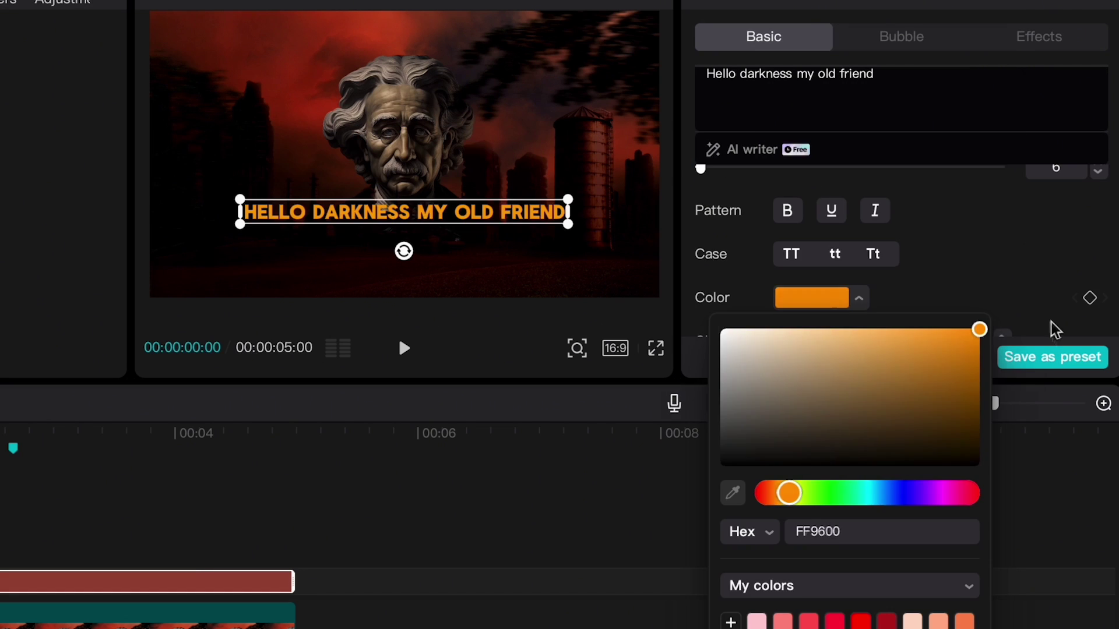
Step: Give the title a red glow with intensity lowered to 44
{"action": "scroll", "coordinate": [989, 247], "scroll_direction": "down", "scroll_amount": 5}
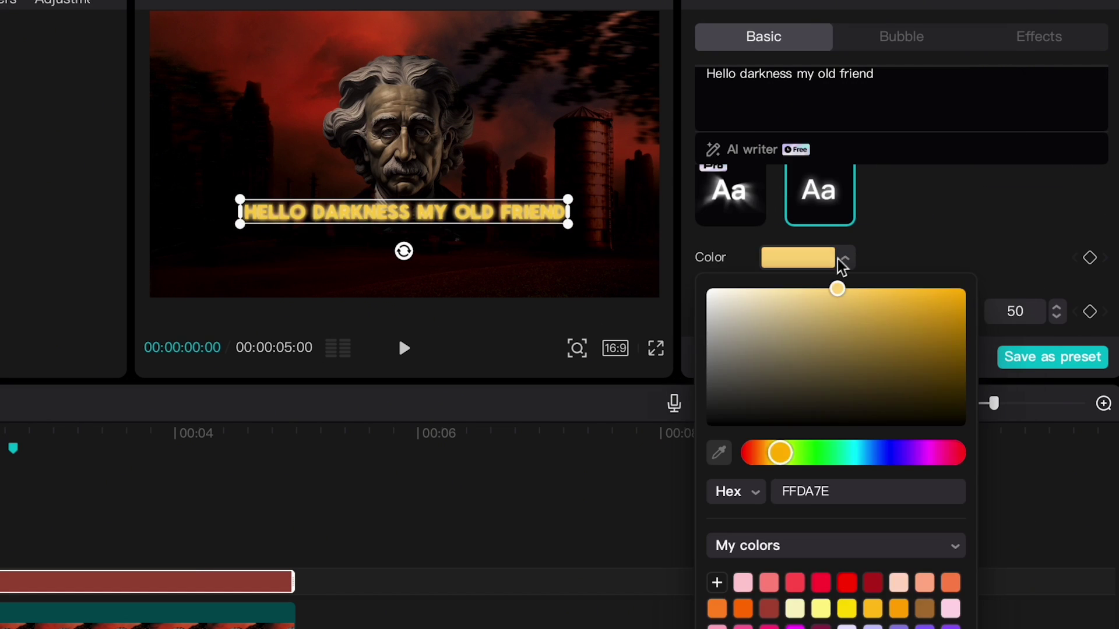
{"action": "left_click", "coordinate": [842, 265]}
{"action": "scroll", "coordinate": [814, 175], "scroll_direction": "down", "scroll_amount": 2}
{"action": "left_click", "coordinate": [814, 171]}
{"action": "left_click", "coordinate": [735, 357]}
{"action": "left_click_drag", "start_coordinate": [812, 215], "coordinate": [801, 219]}
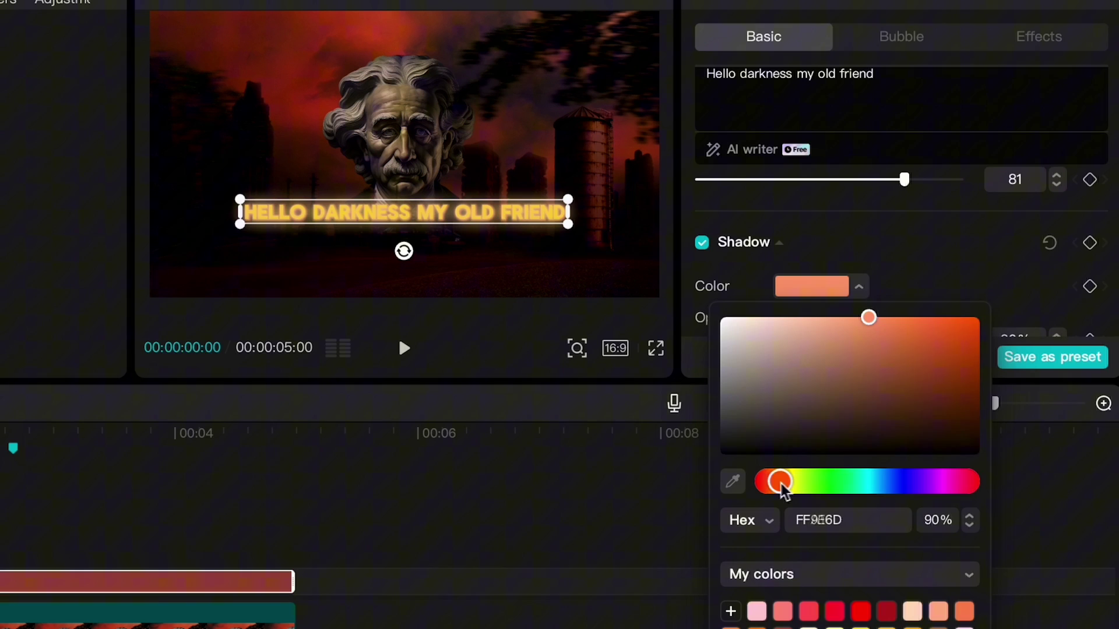
Step: Make the title's shadow red with 63% opacity and 32% blur
{"action": "left_click_drag", "start_coordinate": [782, 481], "coordinate": [769, 481]}
{"action": "left_click_drag", "start_coordinate": [869, 319], "coordinate": [978, 318]}
{"action": "scroll", "coordinate": [926, 327], "scroll_direction": "down", "scroll_amount": 2}
{"action": "left_click_drag", "start_coordinate": [932, 262], "coordinate": [911, 262]}
{"action": "left_click_drag", "start_coordinate": [734, 319], "coordinate": [784, 322]}
{"action": "left_click_drag", "start_coordinate": [912, 263], "coordinate": [863, 262]}
{"action": "scroll", "coordinate": [862, 265], "scroll_direction": "down", "scroll_amount": 2}
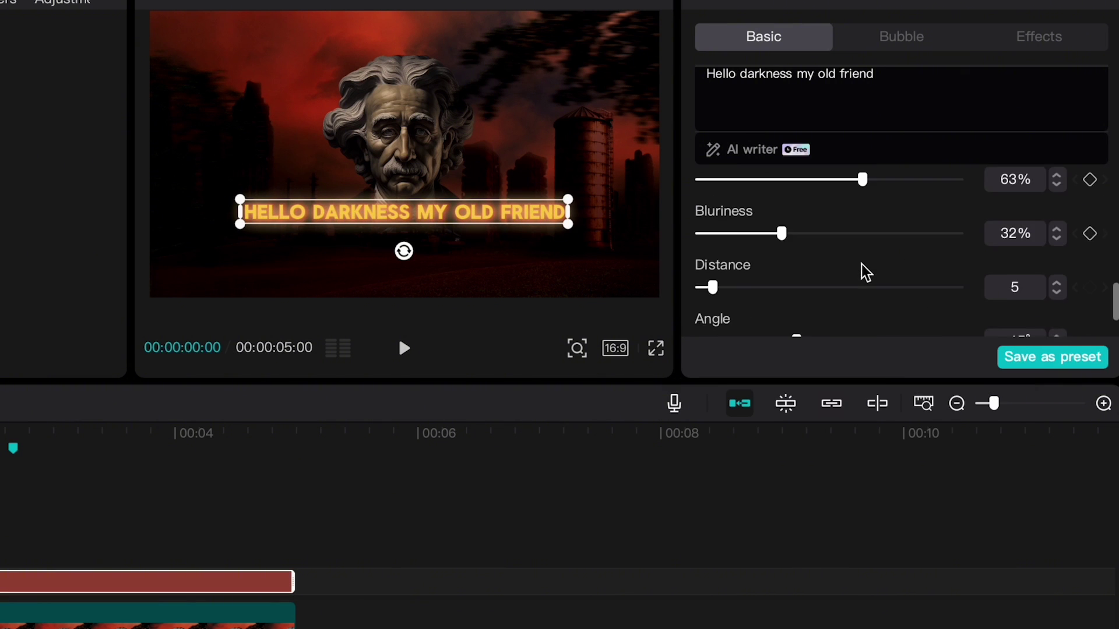
{"action": "scroll", "coordinate": [866, 271], "scroll_direction": "up", "scroll_amount": 6}
Step: Change the title text colour to orange FFA83A and preview it
{"action": "left_click", "coordinate": [845, 295]}
{"action": "left_click_drag", "start_coordinate": [850, 328], "coordinate": [910, 294]}
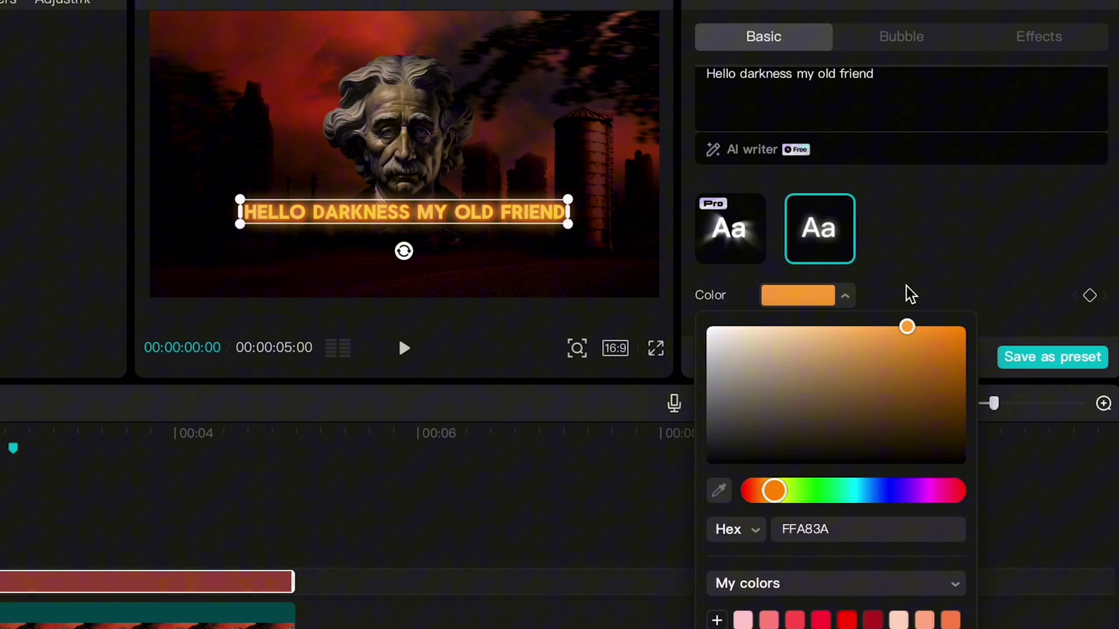
{"action": "left_click", "coordinate": [158, 542]}
{"action": "left_click", "coordinate": [145, 582]}
{"action": "key", "text": "space"}
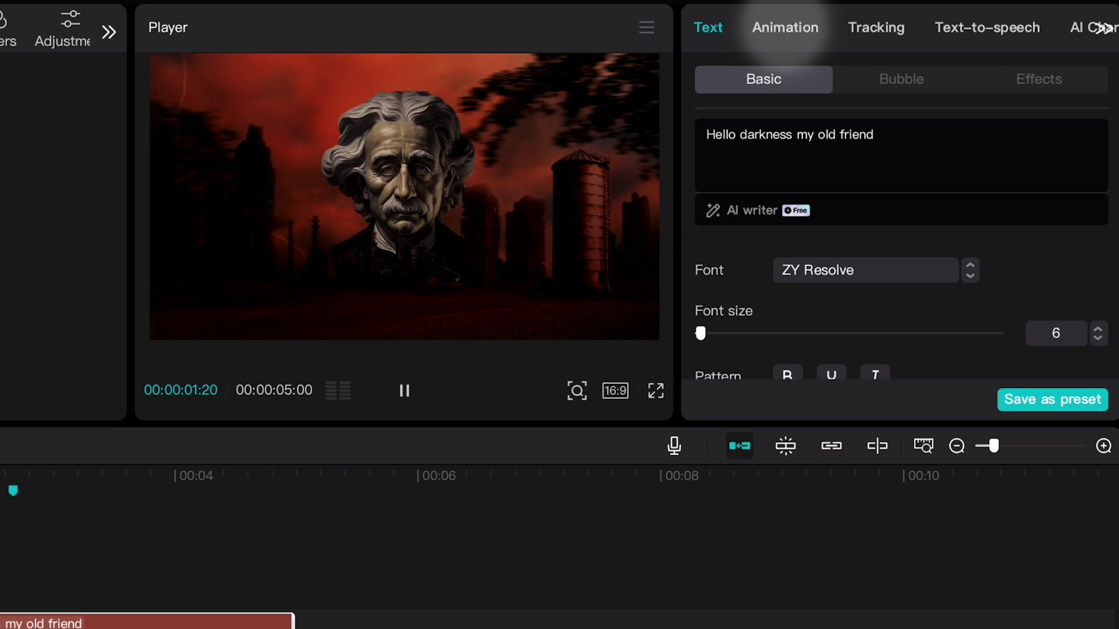
Step: Apply the Squeeze entrance animation to the title
{"action": "left_click", "coordinate": [785, 27]}
{"action": "scroll", "coordinate": [832, 200], "scroll_direction": "down", "scroll_amount": 5}
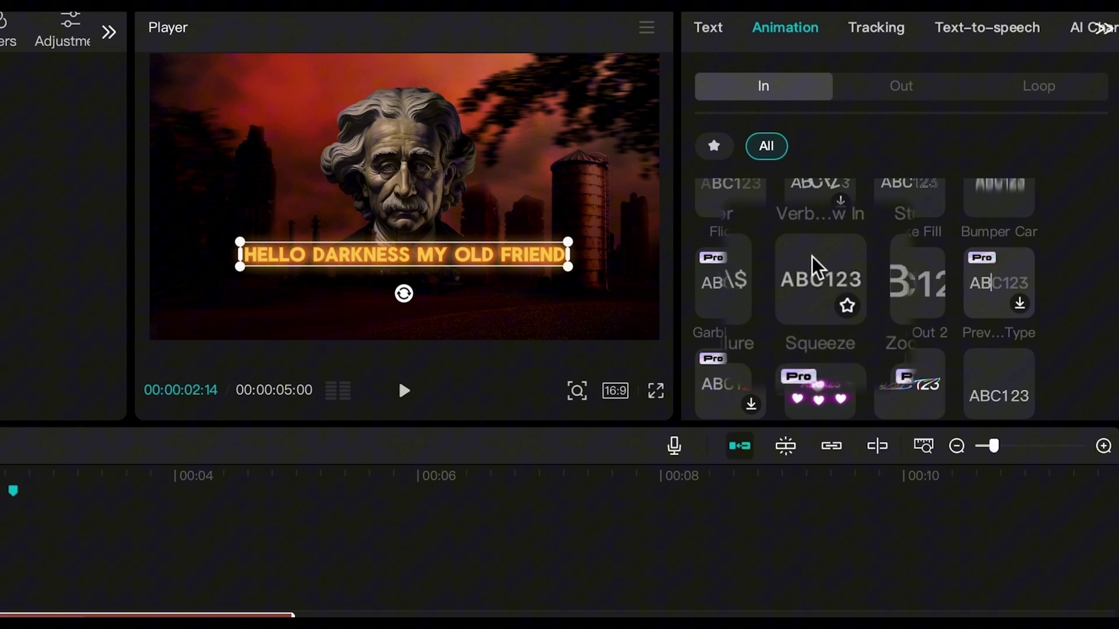
{"action": "left_click", "coordinate": [814, 266]}
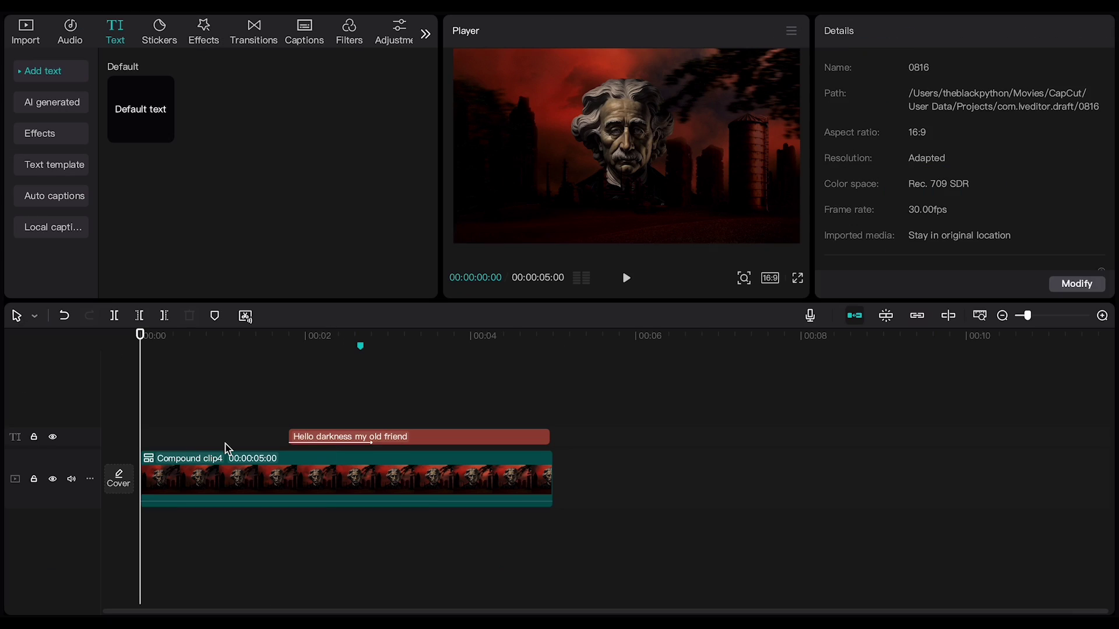
Step: Set Compound clip4 to 186% scale and Y -251 at the start
{"action": "left_click", "coordinate": [223, 473]}
{"action": "left_click_drag", "start_coordinate": [866, 153], "coordinate": [892, 151]}
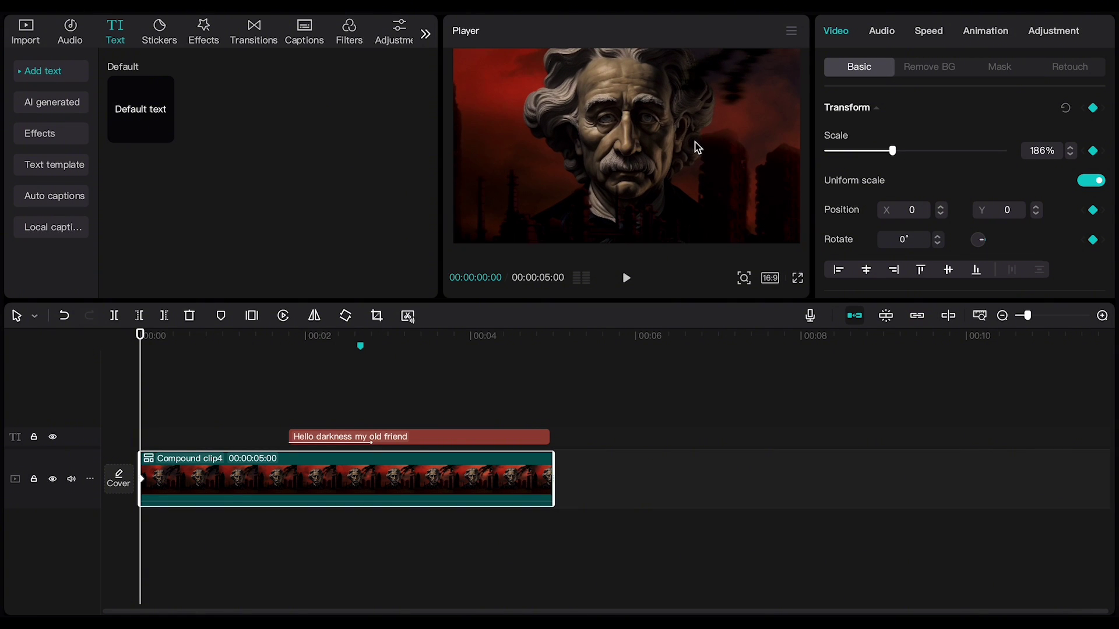
{"action": "left_click_drag", "start_coordinate": [697, 147], "coordinate": [699, 163]}
{"action": "key", "text": "space"}
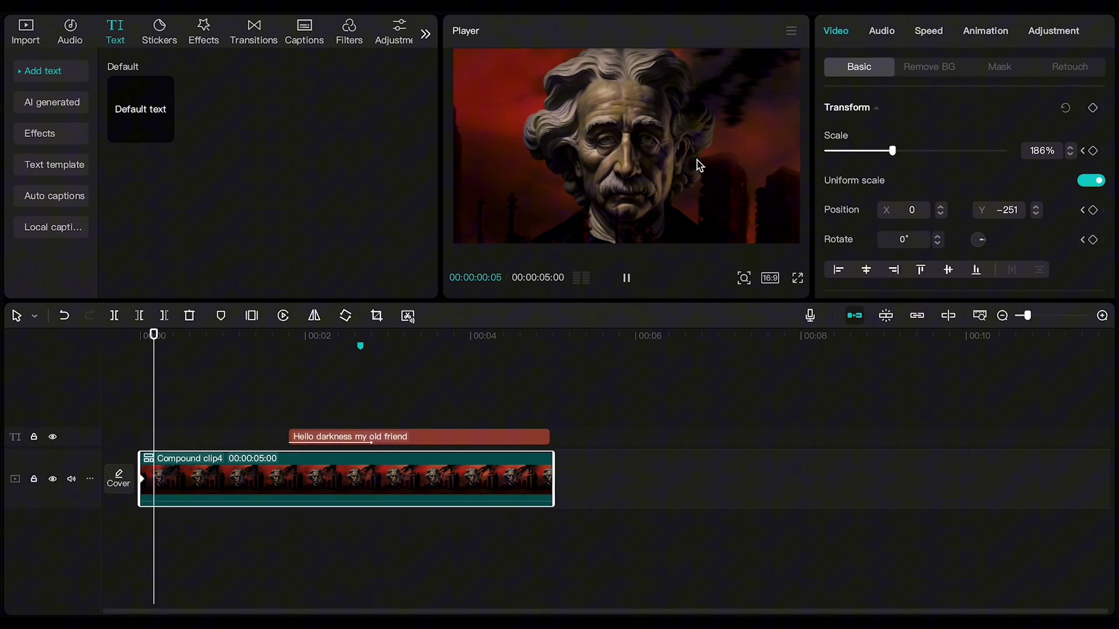
Step: Keyframe scale back to 100% and Y to 0 at 01:14, then play the zoom-out
{"action": "left_click", "coordinate": [1036, 150]}
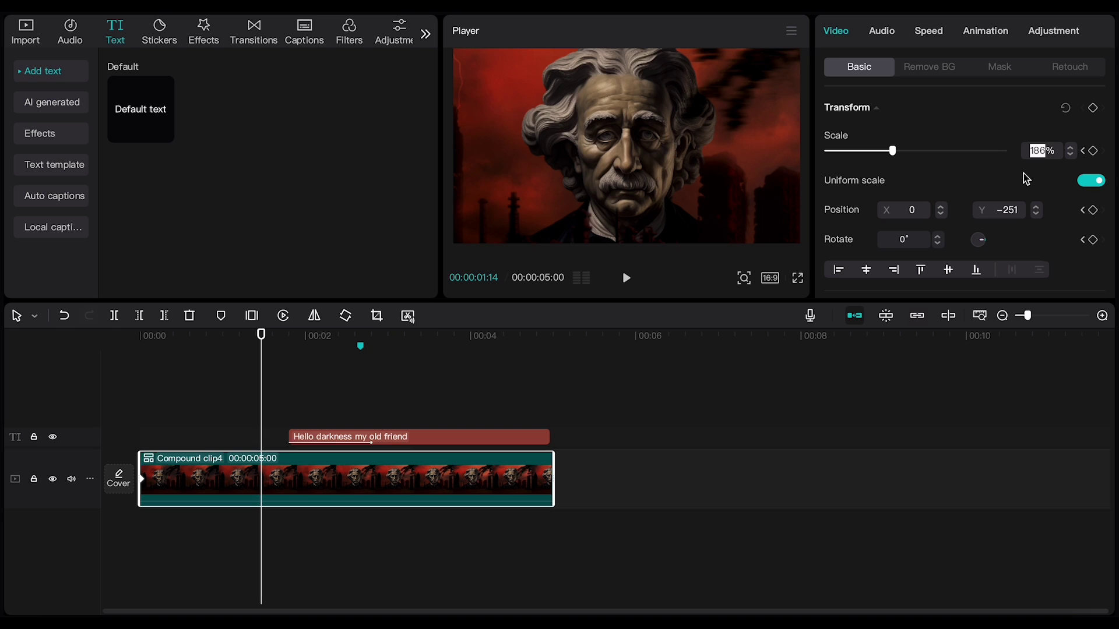
{"action": "left_click", "coordinate": [1093, 151]}
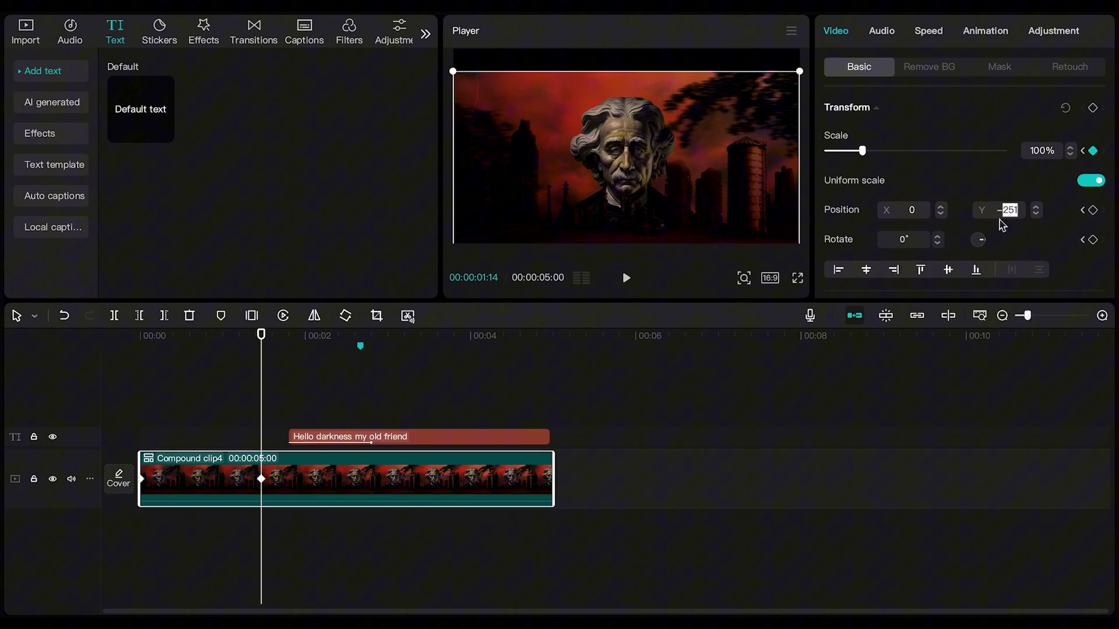
{"action": "type", "text": "0"}
{"action": "key", "text": "Return"}
{"action": "left_click_drag", "start_coordinate": [258, 341], "coordinate": [99, 355]}
{"action": "key", "text": "space"}
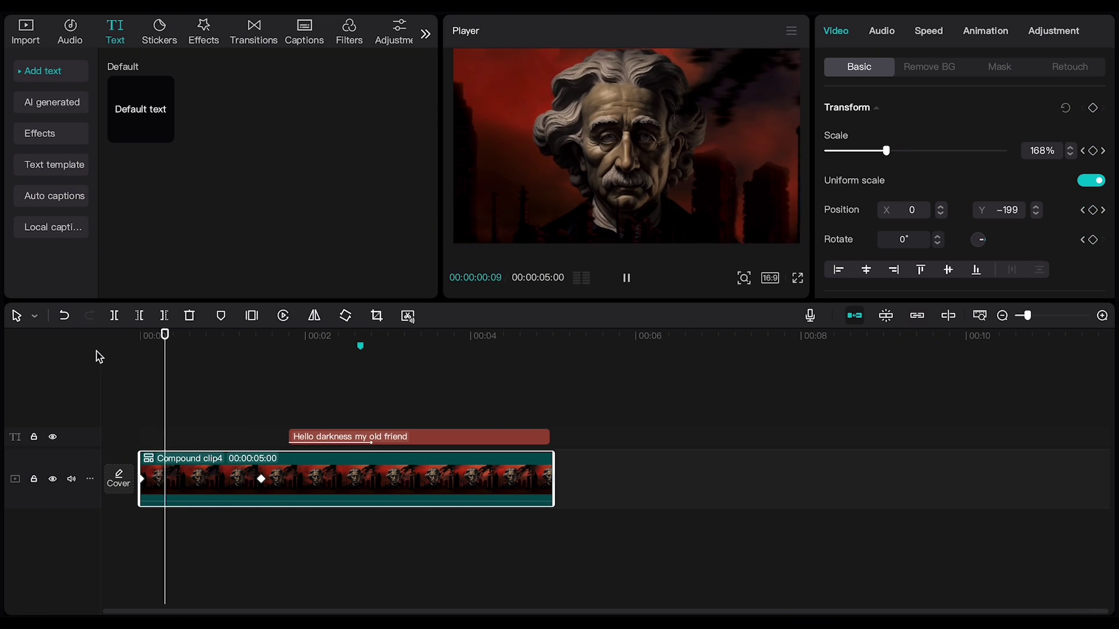
{"action": "key", "text": "space"}
Step: Apply Ease Out 2 easing to the scale and Y keyframes
{"action": "right_click", "coordinate": [183, 466]}
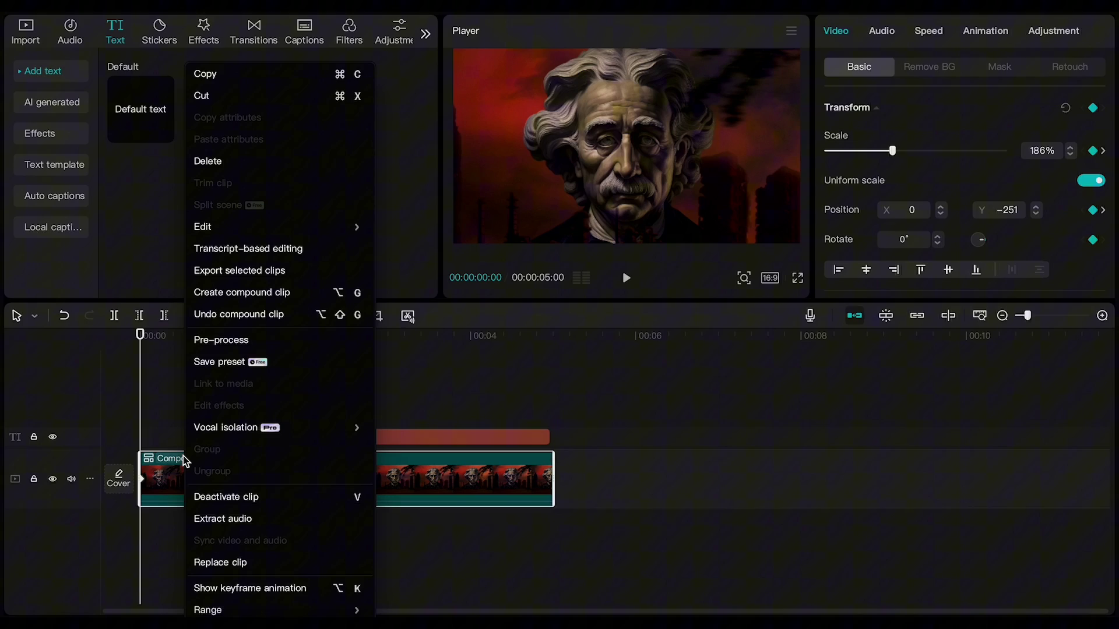
{"action": "left_click", "coordinate": [301, 588]}
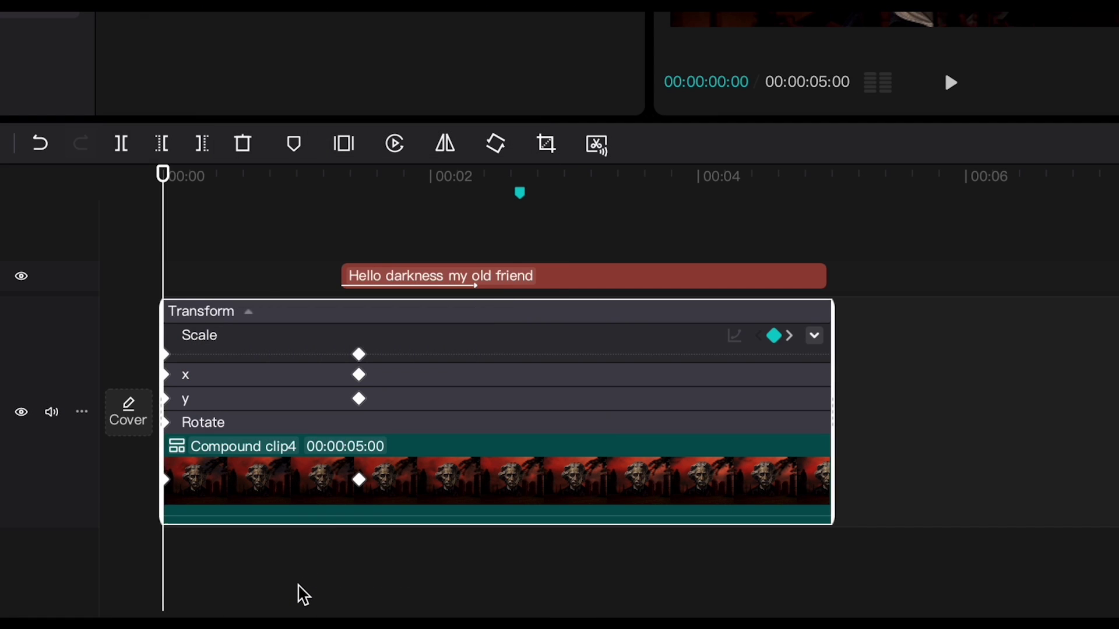
{"action": "right_click", "coordinate": [359, 353]}
{"action": "left_click", "coordinate": [388, 376]}
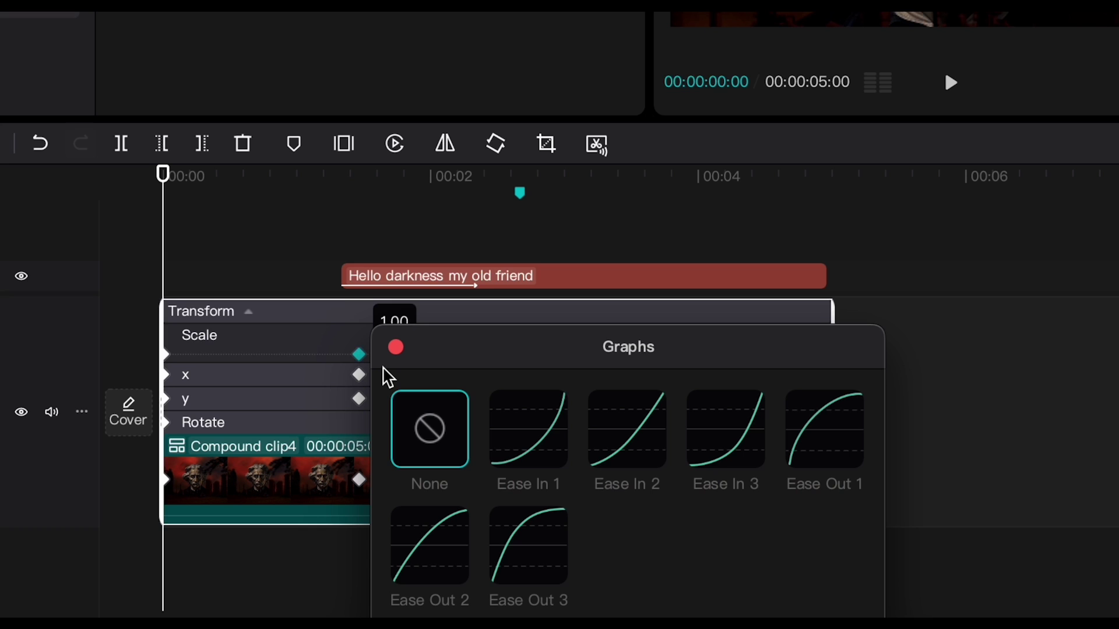
{"action": "left_click", "coordinate": [457, 532]}
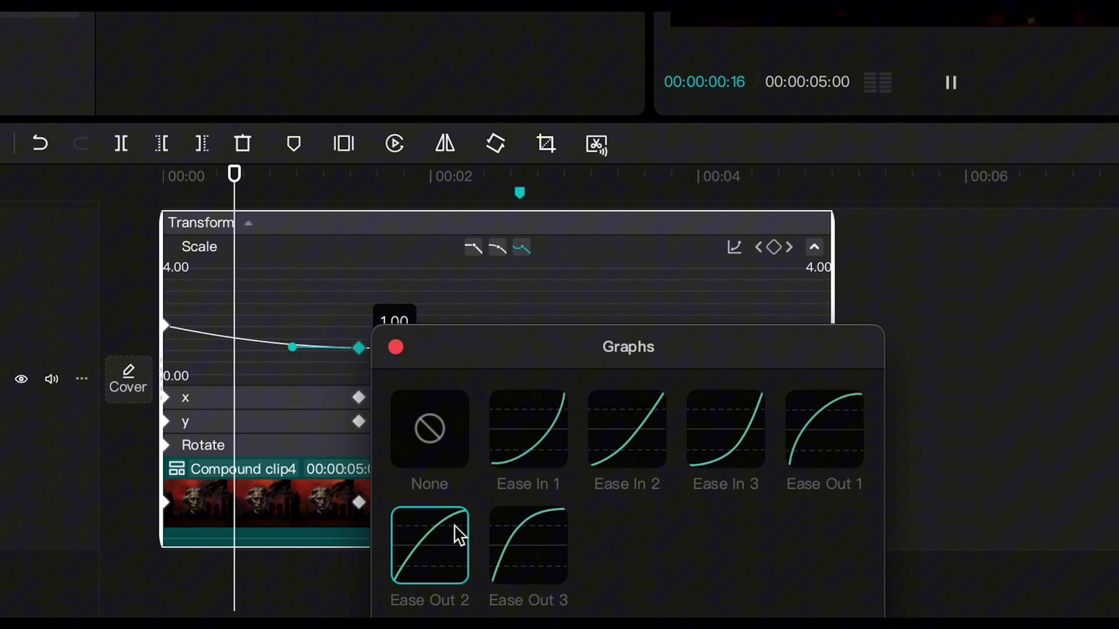
{"action": "right_click", "coordinate": [359, 402]}
{"action": "left_click", "coordinate": [386, 426]}
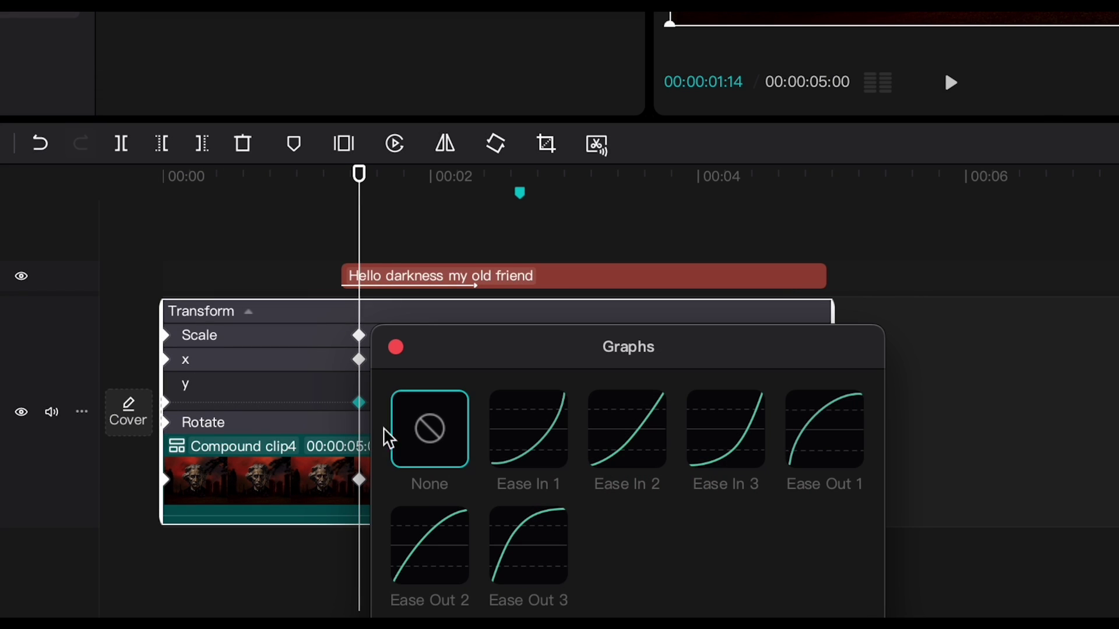
{"action": "left_click", "coordinate": [434, 533]}
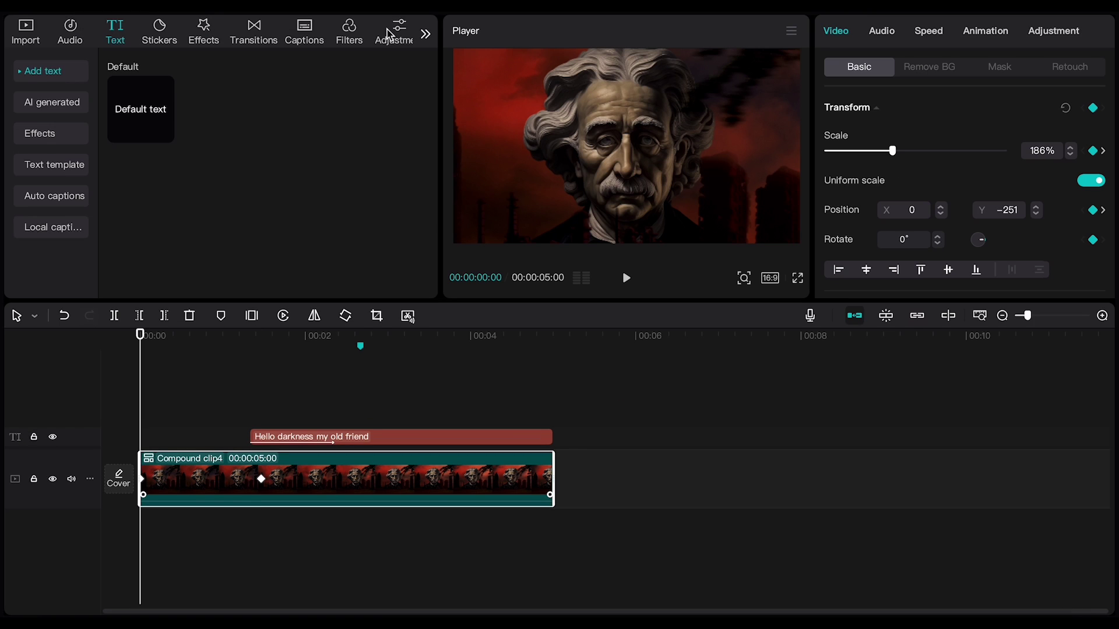
Step: Add a custom adjustment layer and stretch it to the full clip length
{"action": "left_click", "coordinate": [387, 32]}
{"action": "left_click", "coordinate": [165, 132]}
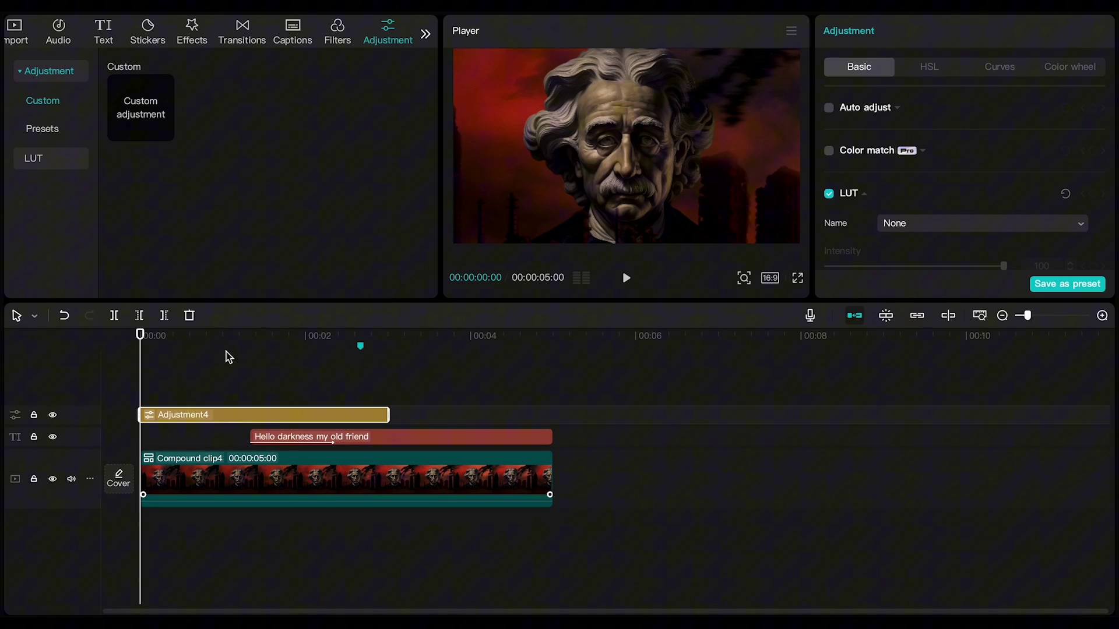
{"action": "left_click_drag", "start_coordinate": [408, 415], "coordinate": [554, 414]}
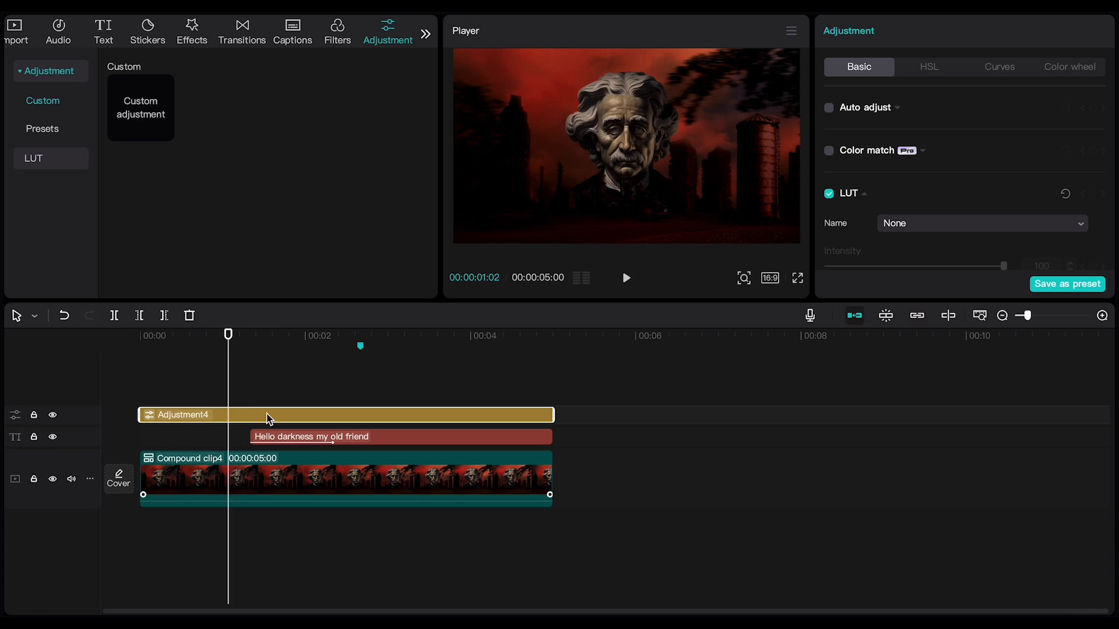
Step: Keyframe exposure 0, 50, then 0 to create a brief flash, and preview it
{"action": "left_click", "coordinate": [263, 367]}
{"action": "scroll", "coordinate": [913, 175], "scroll_direction": "down", "scroll_amount": 5}
{"action": "left_click", "coordinate": [1092, 142]}
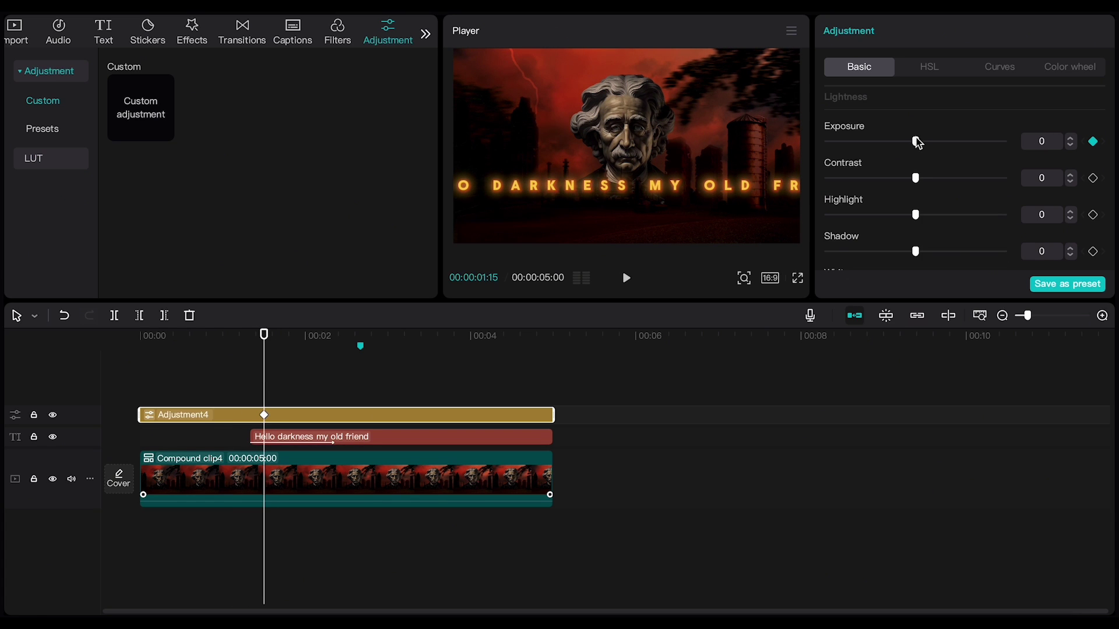
{"action": "left_click_drag", "start_coordinate": [916, 142], "coordinate": [1006, 138]}
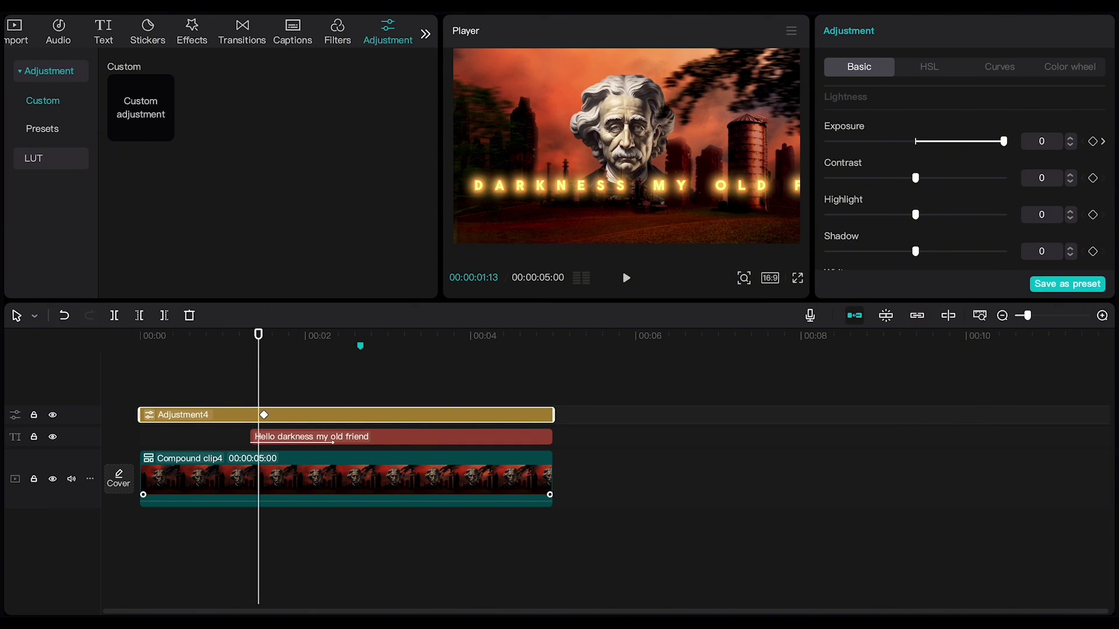
{"action": "left_click_drag", "start_coordinate": [258, 337], "coordinate": [266, 338]}
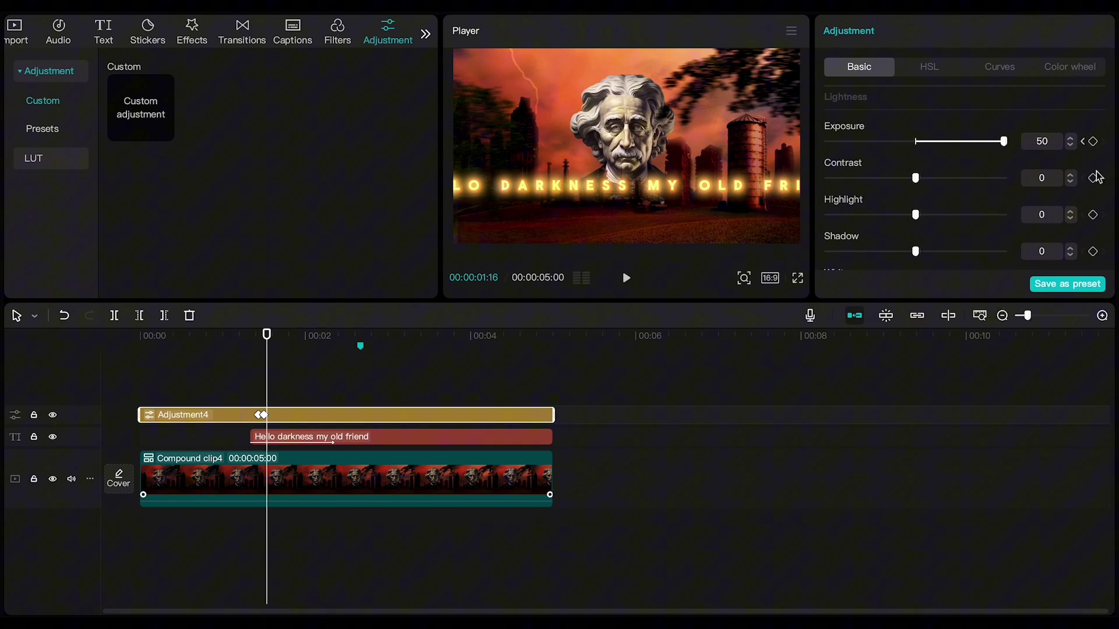
{"action": "type", "text": "0"}
{"action": "key", "text": "Return"}
{"action": "key", "text": "space"}
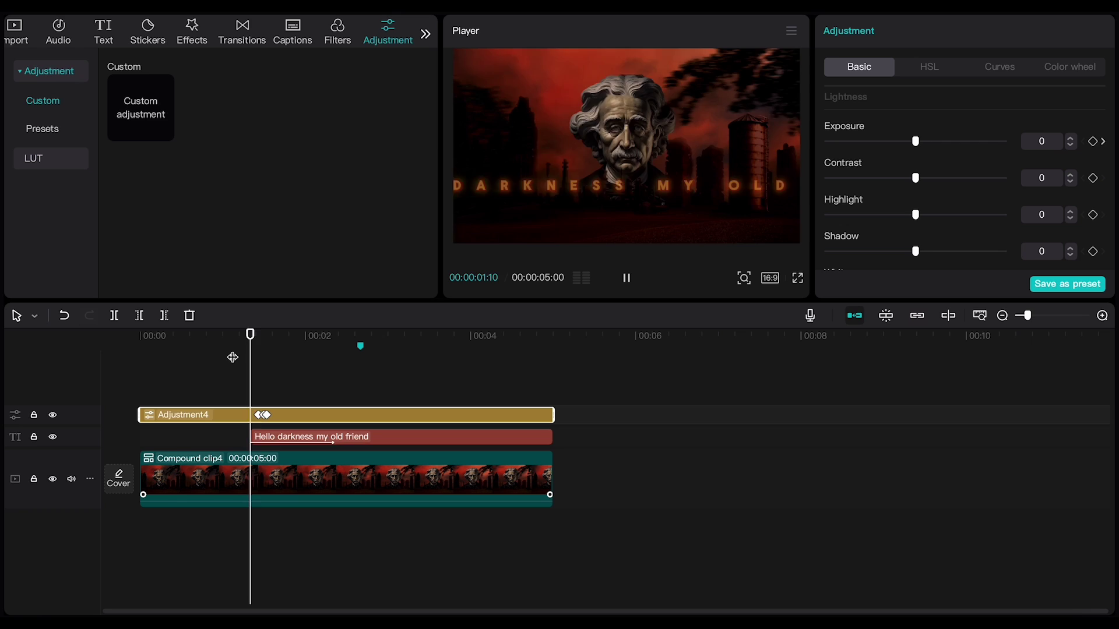
{"action": "key", "text": "space"}
{"action": "key", "text": "space"}
{"action": "key", "text": "space"}
Step: Move later in the timeline to place another exposure flash
{"action": "scroll", "coordinate": [271, 417], "scroll_direction": "up", "scroll_amount": 2}
{"action": "scroll", "coordinate": [306, 417], "scroll_direction": "up", "scroll_amount": 2}
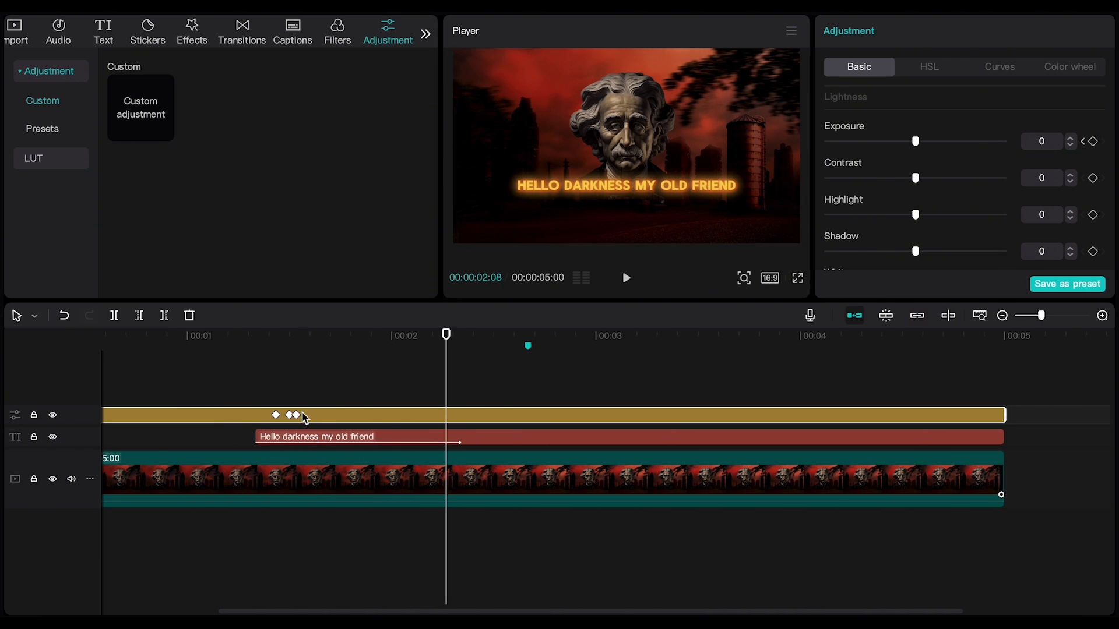
{"action": "left_click", "coordinate": [276, 414]}
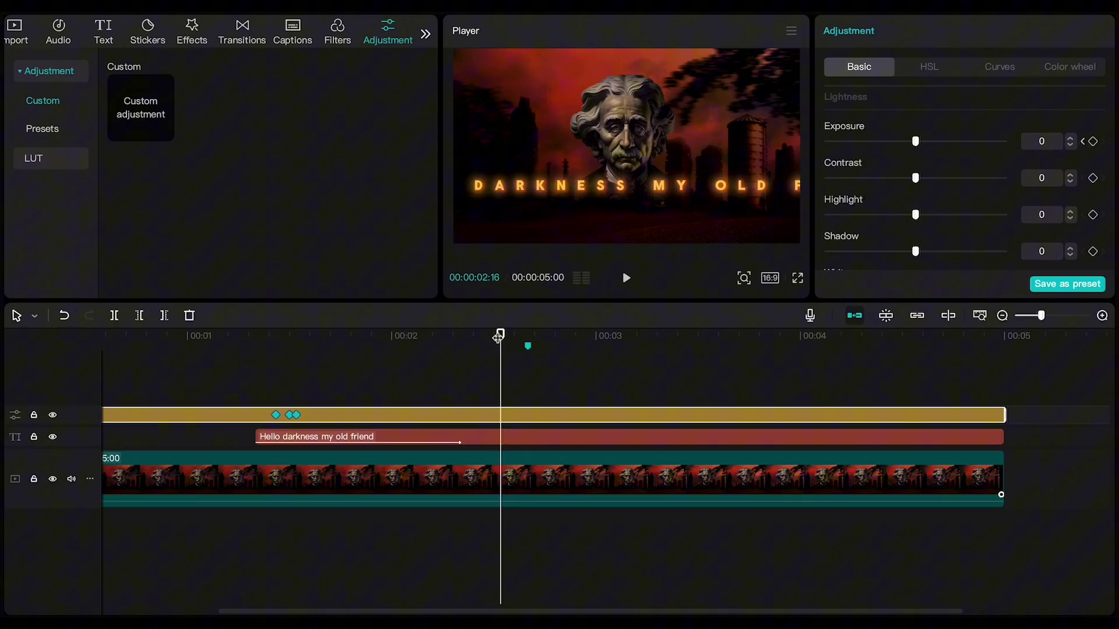
{"action": "left_click_drag", "start_coordinate": [498, 336], "coordinate": [744, 336]}
{"action": "scroll", "coordinate": [671, 418], "scroll_direction": "down", "scroll_amount": 2}
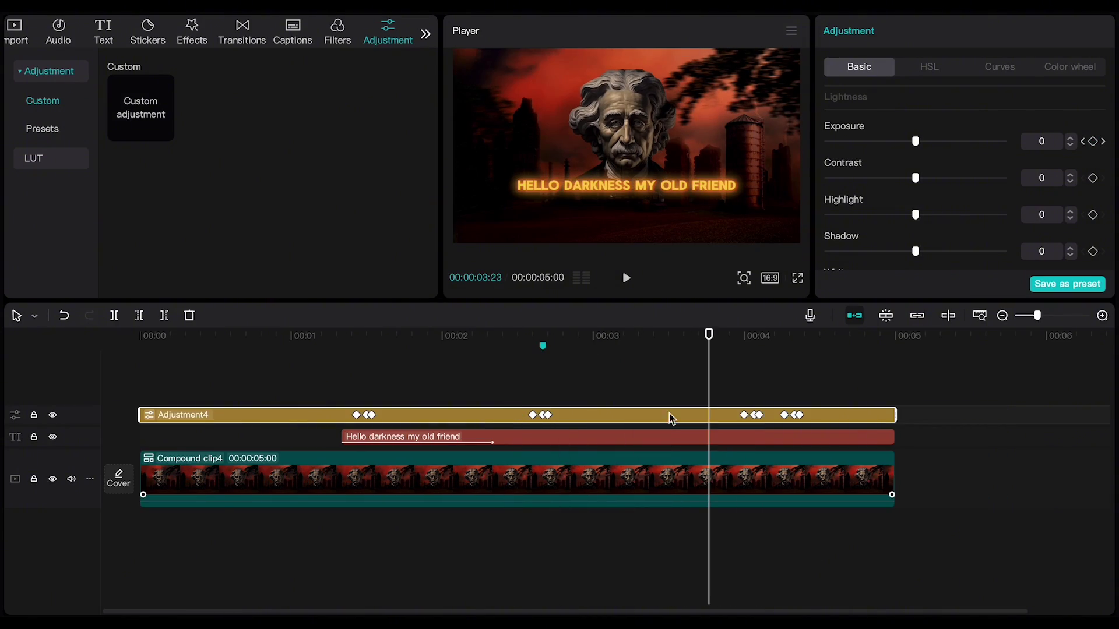